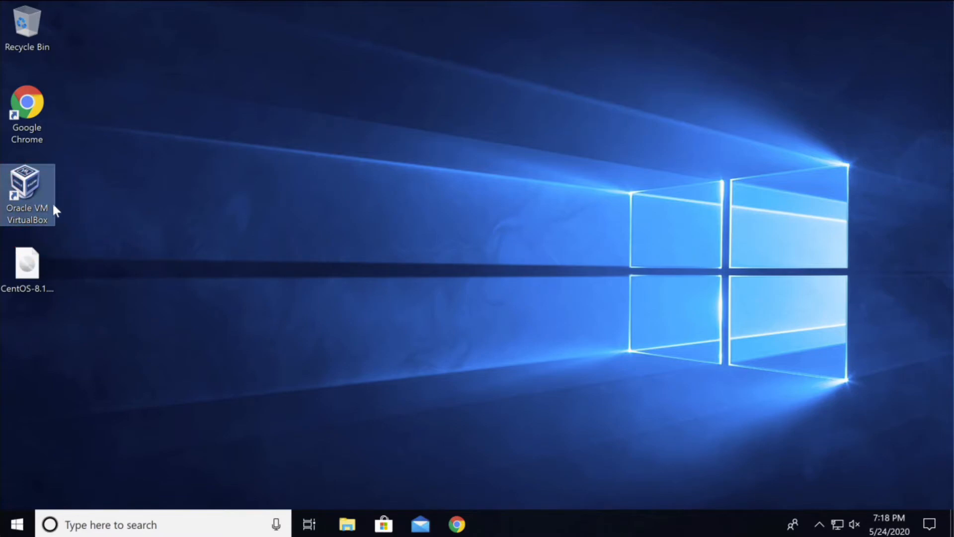
Launch Oracle VM VirtualBox from its Windows desktop shortcut.
{"action": "double_click", "coordinate": [44, 187]}
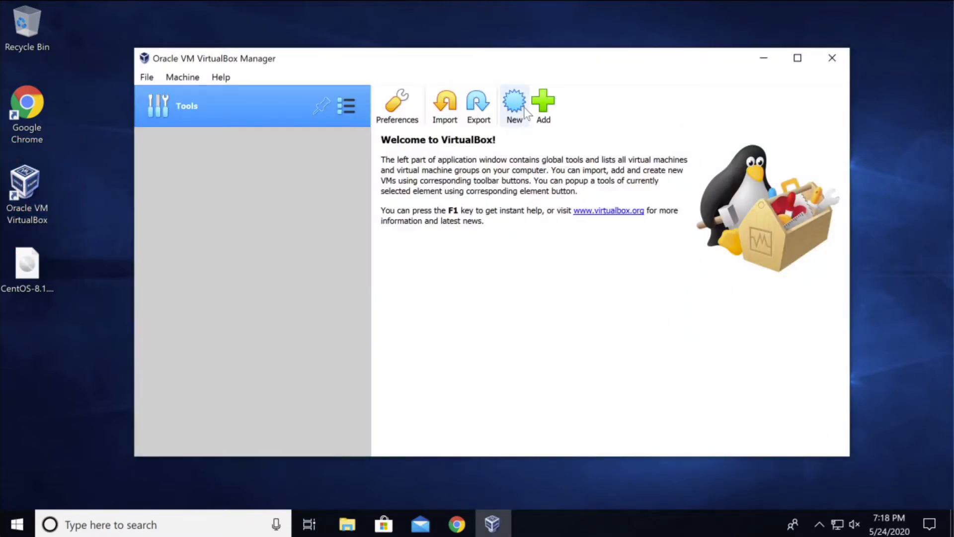
Start a new Linux Red Hat (64-bit) virtual machine named CentOSv8.
{"action": "left_click", "coordinate": [526, 112]}
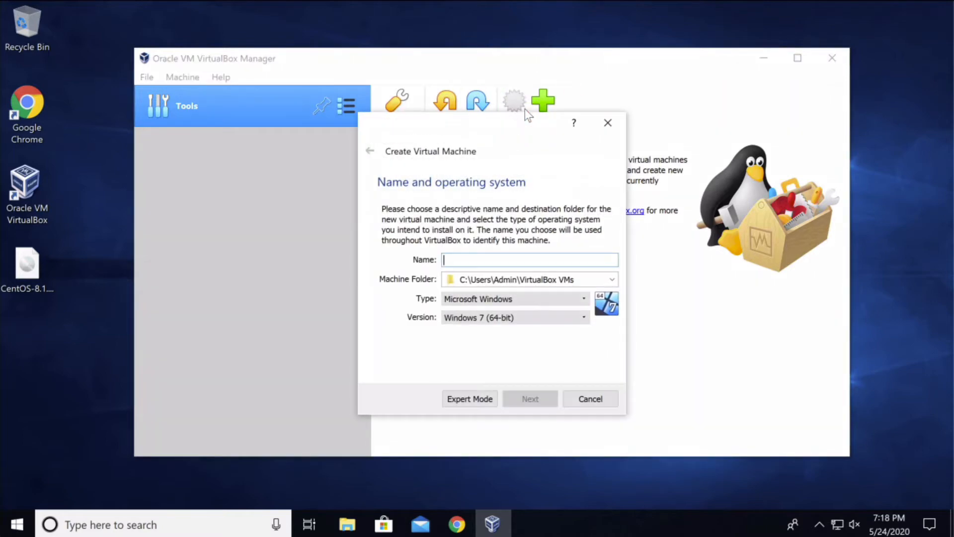
{"action": "left_click", "coordinate": [470, 260]}
{"action": "type", "text": "CentOS8"}
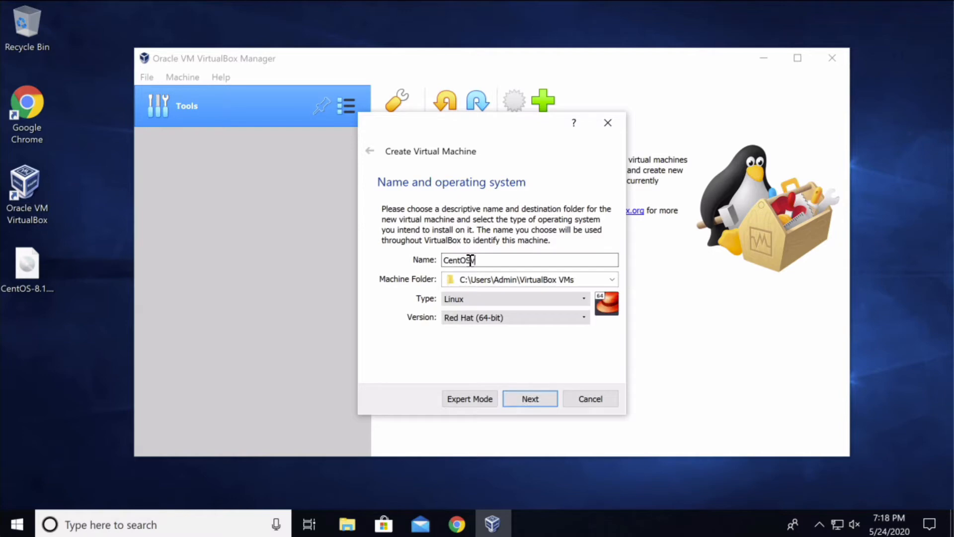
{"action": "left_click", "coordinate": [470, 260]}
{"action": "type", "text": "v8"}
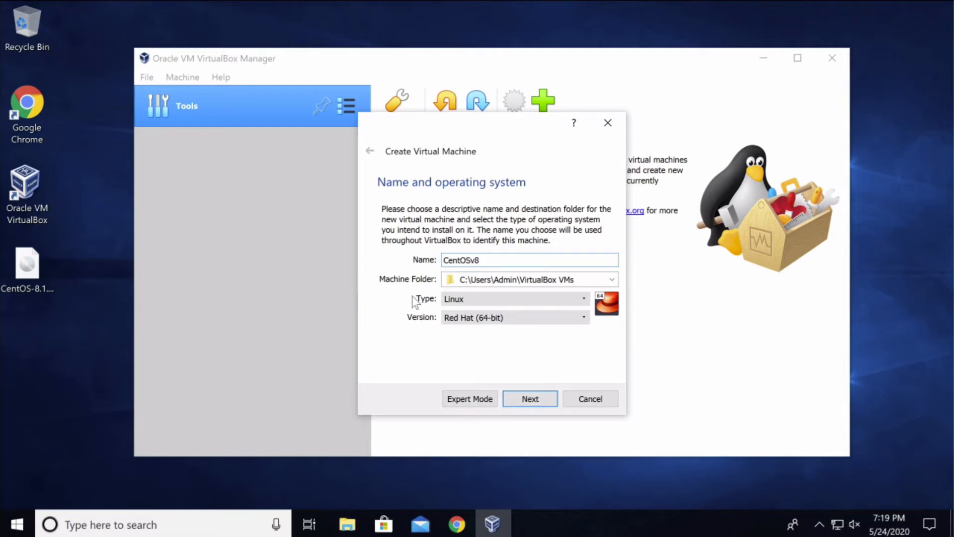
{"action": "left_click", "coordinate": [548, 398]}
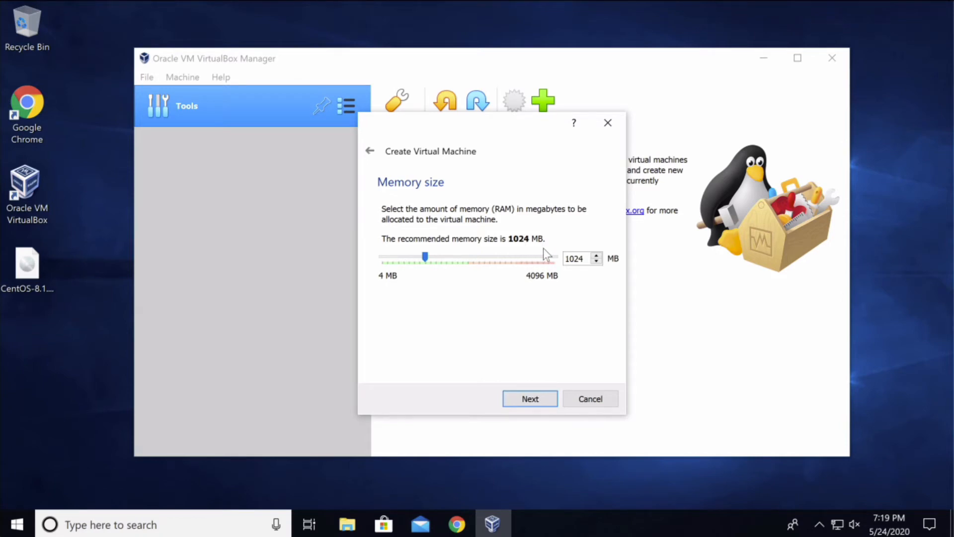
Keep the 1024 MB memory size and choose to create a new virtual hard disk now.
{"action": "mouse_move", "coordinate": [429, 258]}
{"action": "left_mouse_down"}
{"action": "mouse_move", "coordinate": [468, 259]}
{"action": "mouse_move", "coordinate": [394, 260]}
{"action": "mouse_move", "coordinate": [425, 259]}
{"action": "left_mouse_up"}
{"action": "left_click", "coordinate": [548, 403]}
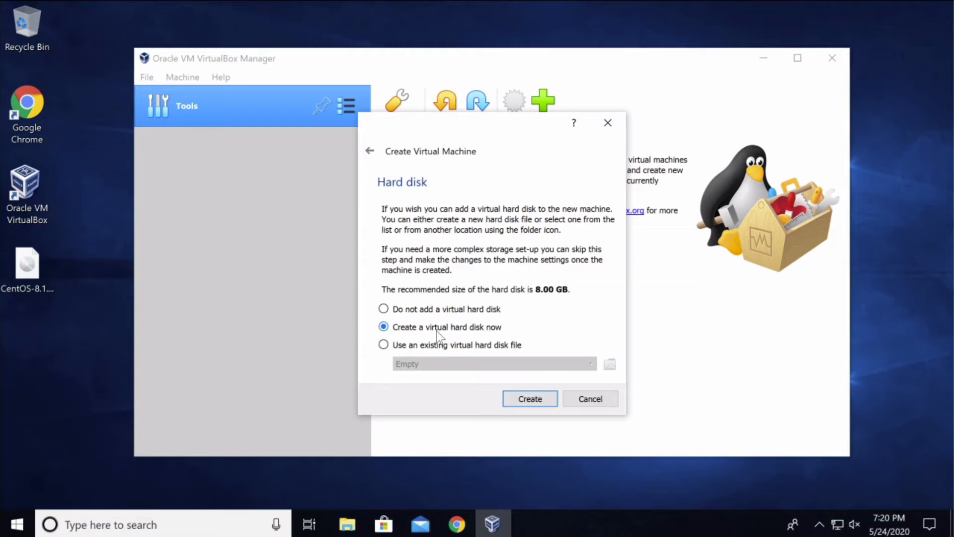
{"action": "left_click", "coordinate": [416, 329]}
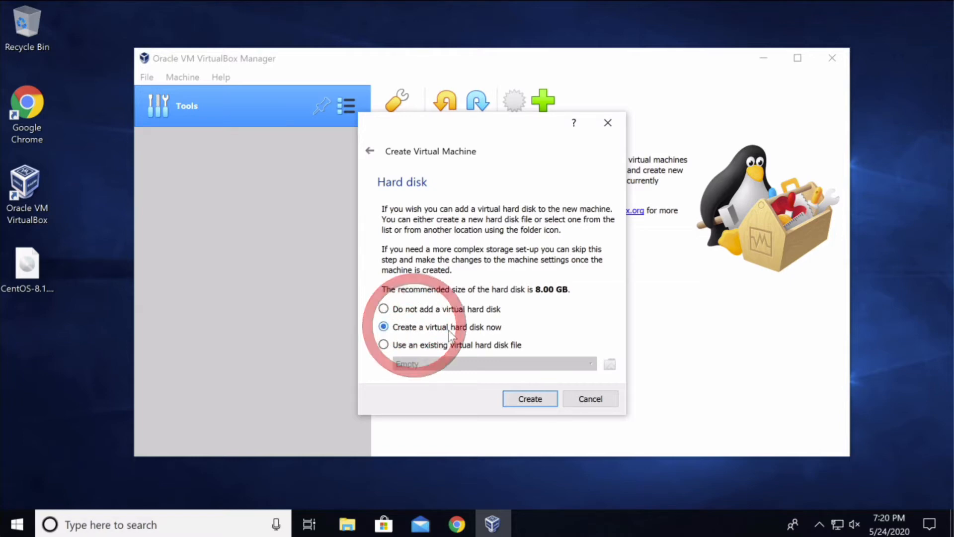
{"action": "left_click", "coordinate": [505, 328]}
{"action": "left_click", "coordinate": [547, 400]}
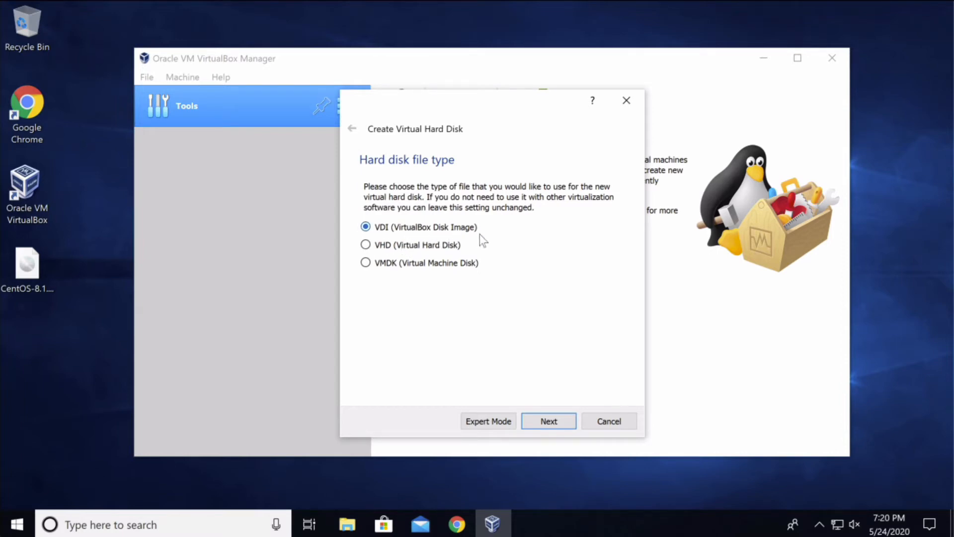
Keep the VDI disk format and make the disk dynamically allocated.
{"action": "left_click", "coordinate": [565, 417]}
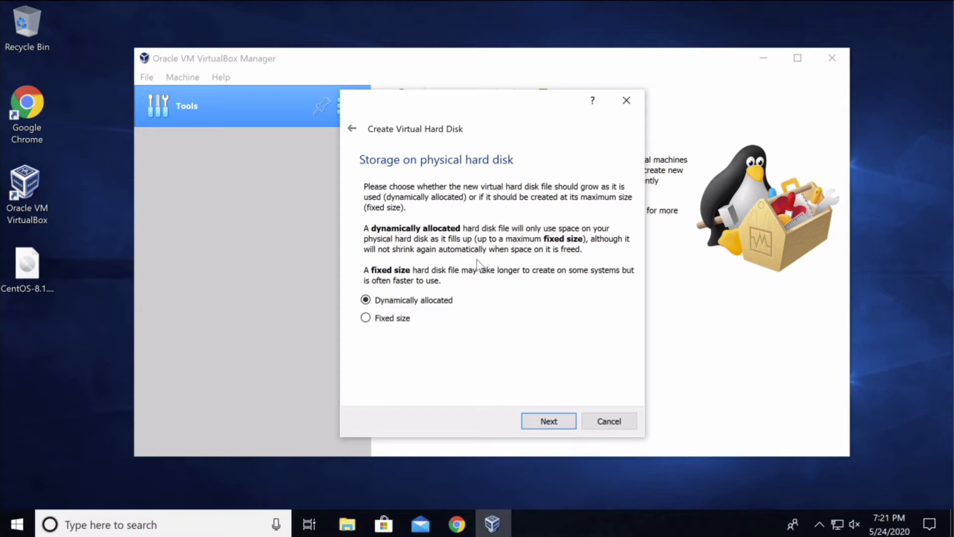
{"action": "left_click", "coordinate": [366, 317]}
{"action": "left_click", "coordinate": [416, 300]}
{"action": "left_click", "coordinate": [569, 422]}
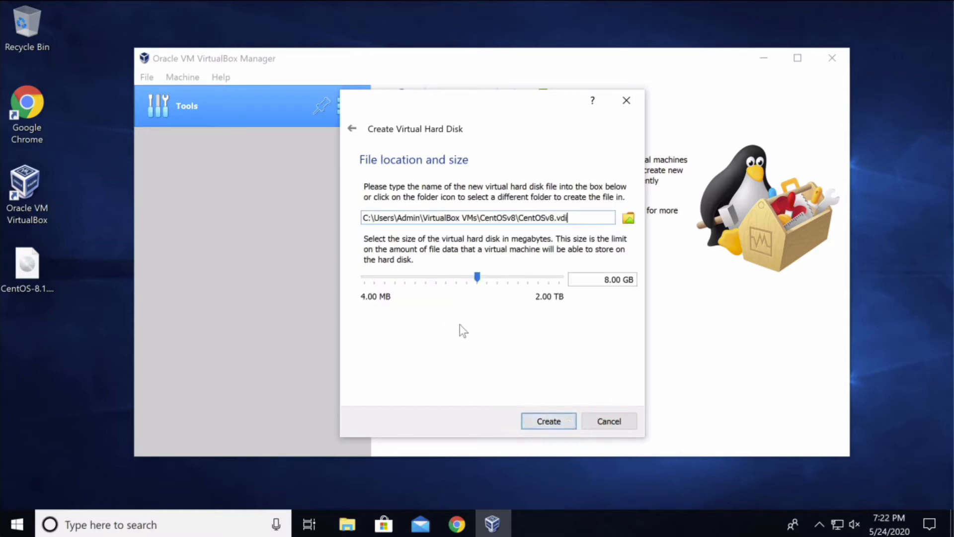
Set the CentOSv8.vdi disk size to 10 GB and create the machine.
{"action": "mouse_move", "coordinate": [444, 286]}
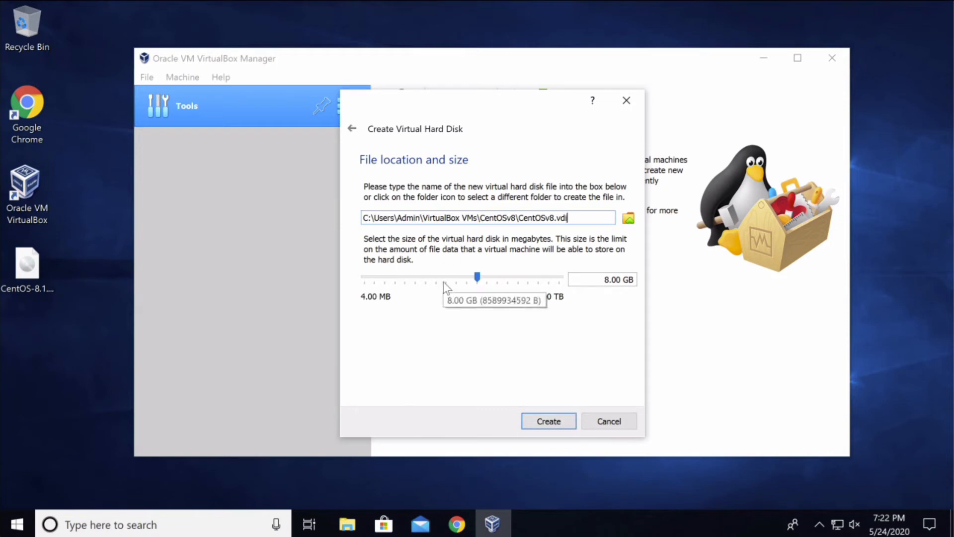
{"action": "left_click", "coordinate": [480, 278]}
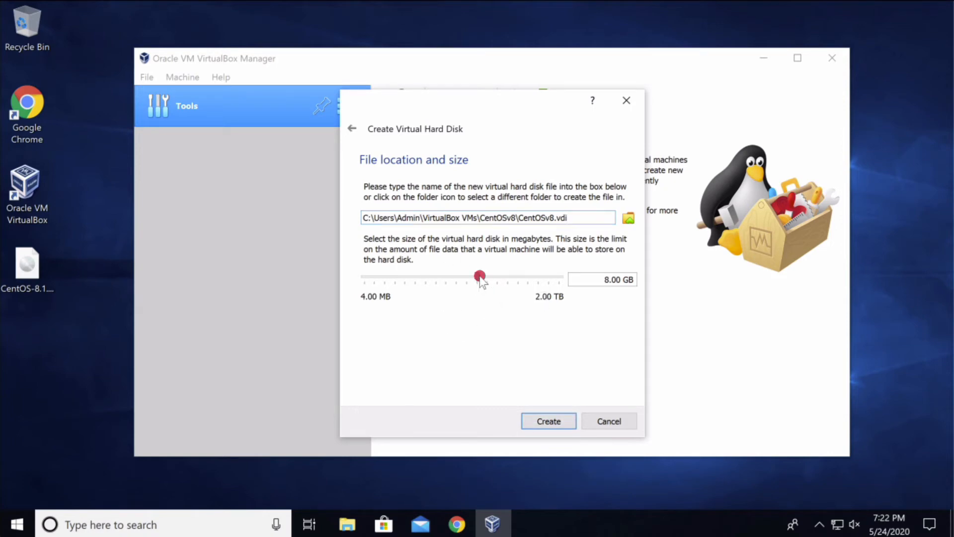
{"action": "left_click_drag", "start_coordinate": [480, 279], "coordinate": [489, 280]}
{"action": "double_click", "coordinate": [611, 279]}
{"action": "type", "text": "10"}
{"action": "left_click", "coordinate": [572, 365]}
{"action": "left_click", "coordinate": [567, 421]}
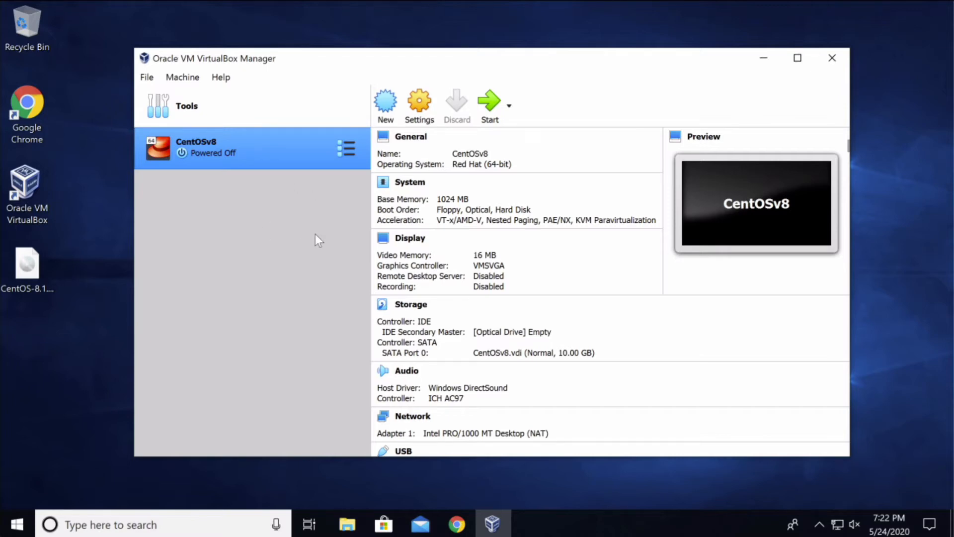
Open the CentOSv8 machine's Settings and go to the System page.
{"action": "left_click", "coordinate": [433, 106]}
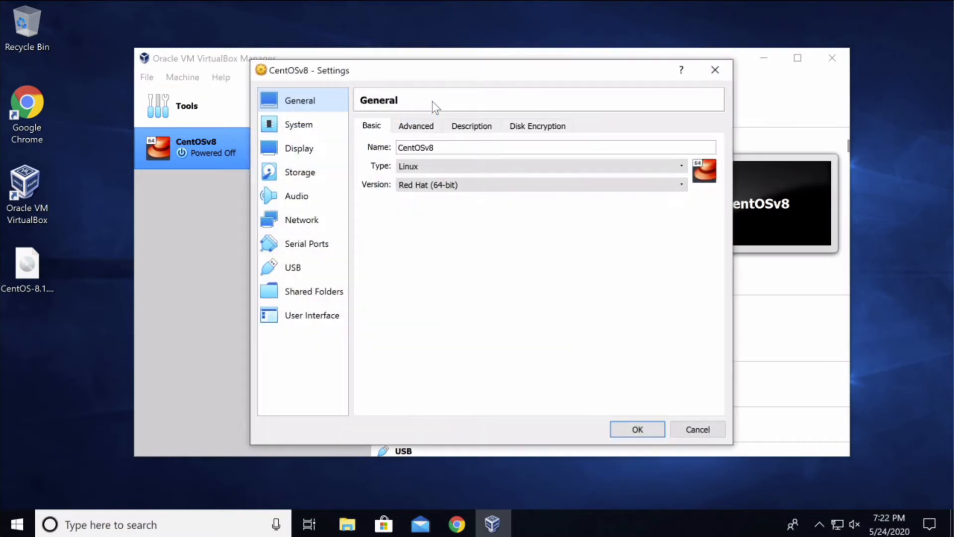
{"action": "left_click", "coordinate": [398, 101]}
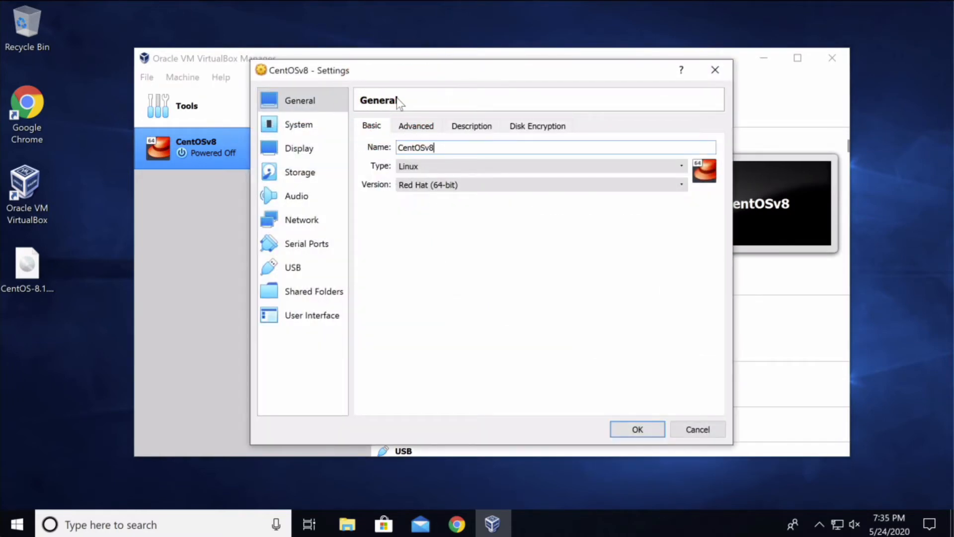
{"action": "left_click_drag", "start_coordinate": [449, 146], "coordinate": [394, 158]}
{"action": "left_click", "coordinate": [453, 149]}
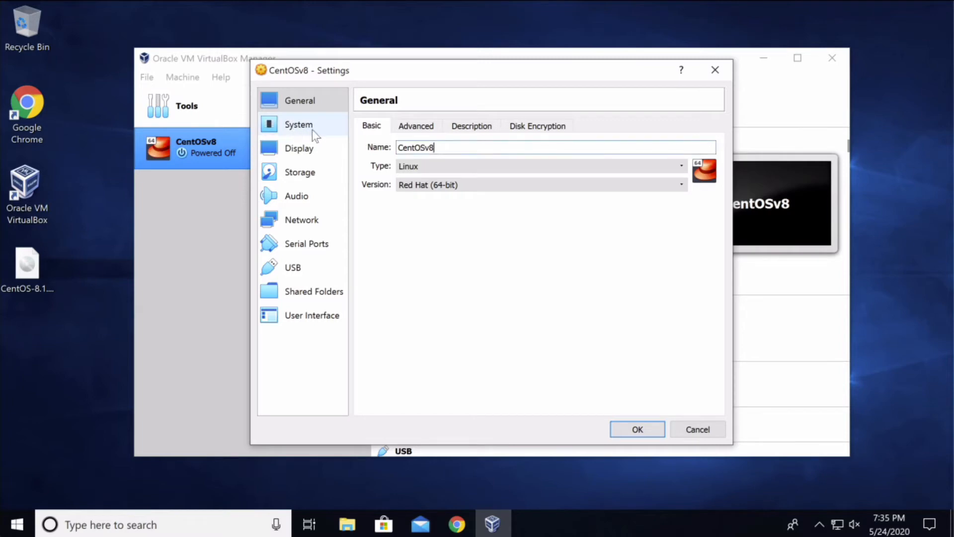
{"action": "left_click", "coordinate": [329, 126]}
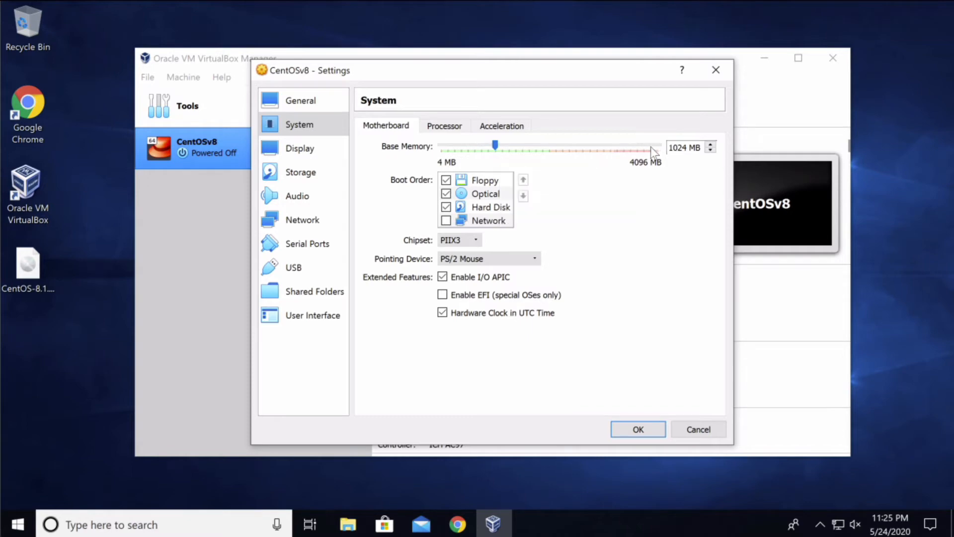
Give CentOSv8 2048 MB of base memory and 2 processors.
{"action": "left_click_drag", "start_coordinate": [499, 142], "coordinate": [551, 145]}
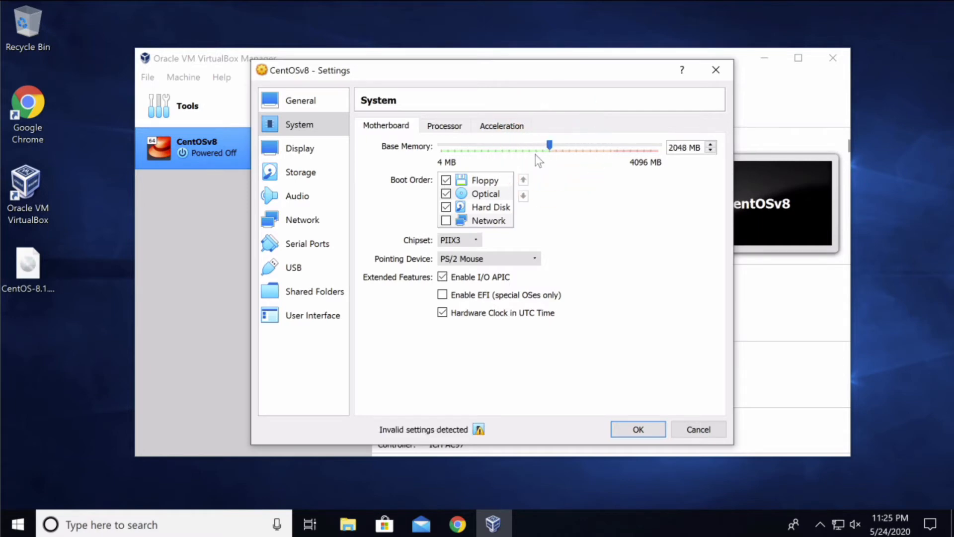
{"action": "left_click", "coordinate": [451, 128]}
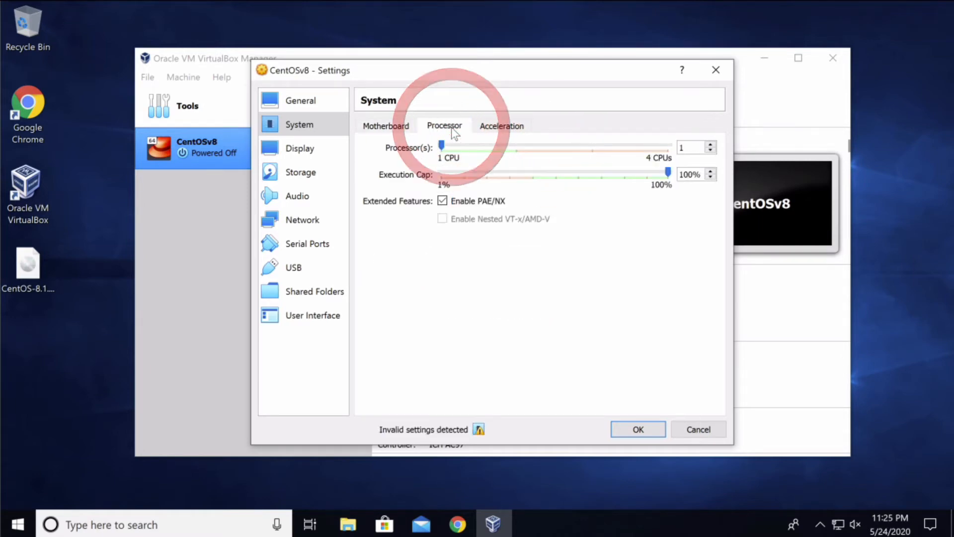
{"action": "left_click_drag", "start_coordinate": [444, 151], "coordinate": [438, 155]}
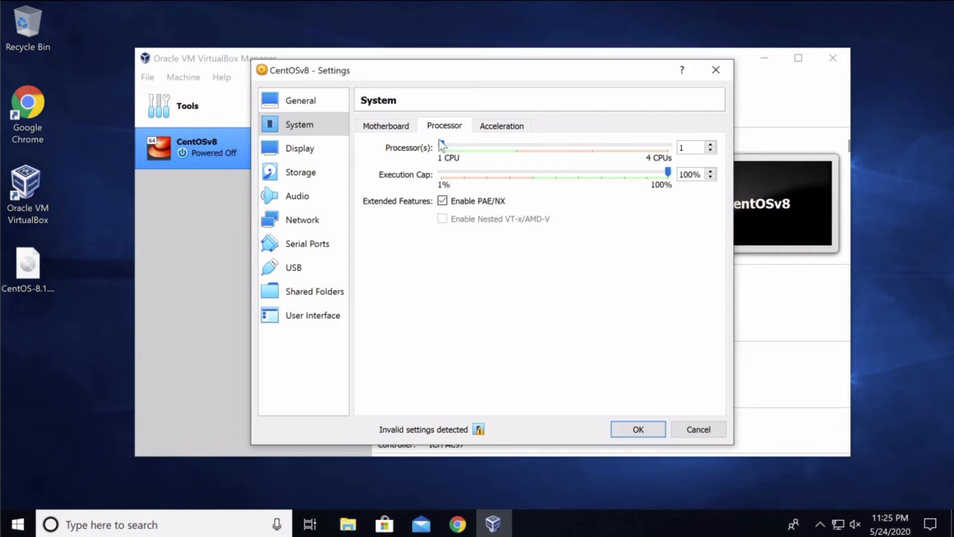
{"action": "left_click", "coordinate": [444, 144]}
{"action": "left_click_drag", "start_coordinate": [444, 145], "coordinate": [516, 144]}
{"action": "left_click", "coordinate": [310, 181]}
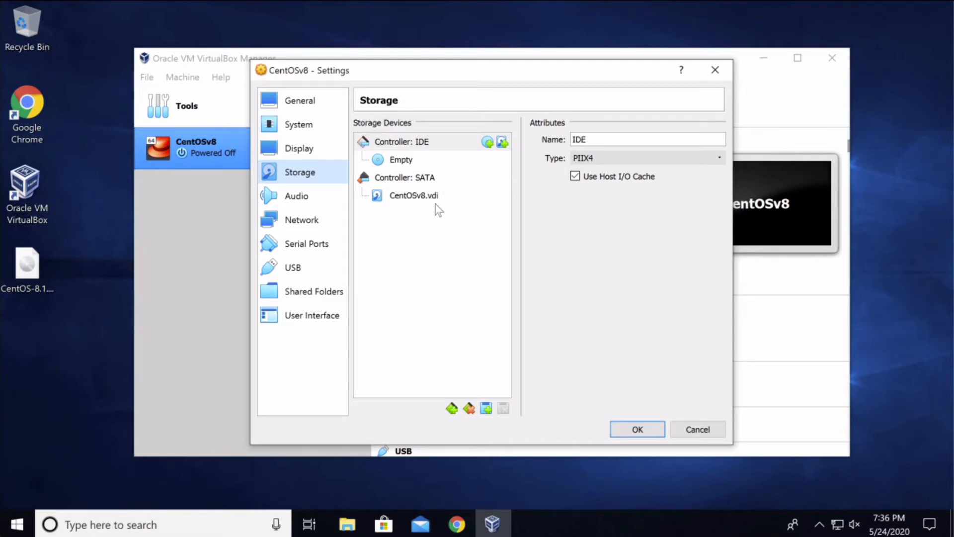
Attach the CentOS-8.1.1911-x86_64-dvd1 ISO from the Desktop to the empty IDE optical drive.
{"action": "left_click", "coordinate": [452, 198]}
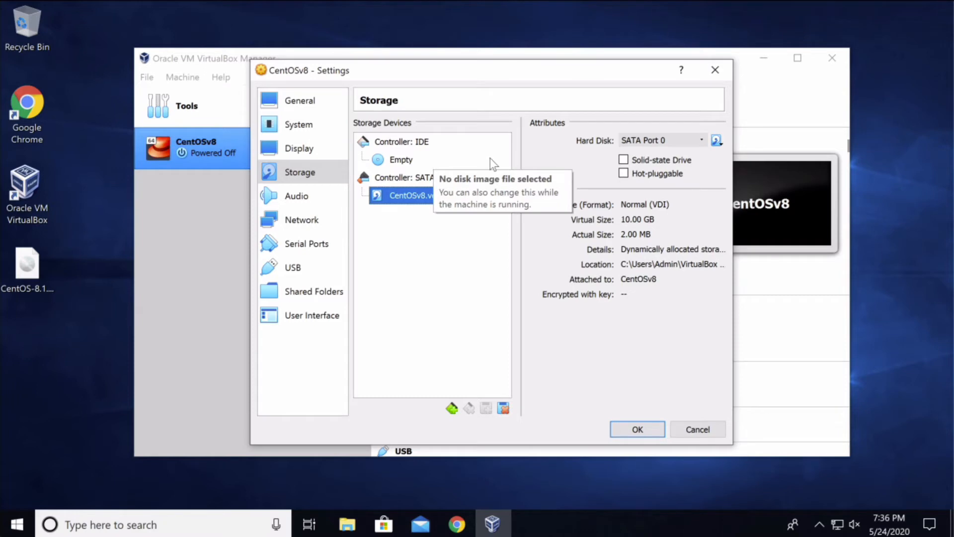
{"action": "left_click", "coordinate": [438, 160]}
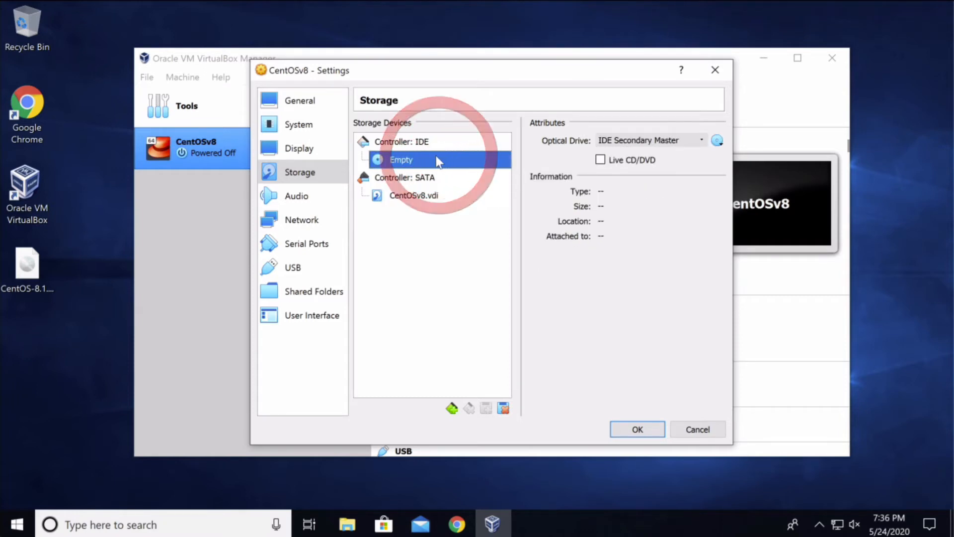
{"action": "left_click", "coordinate": [721, 143]}
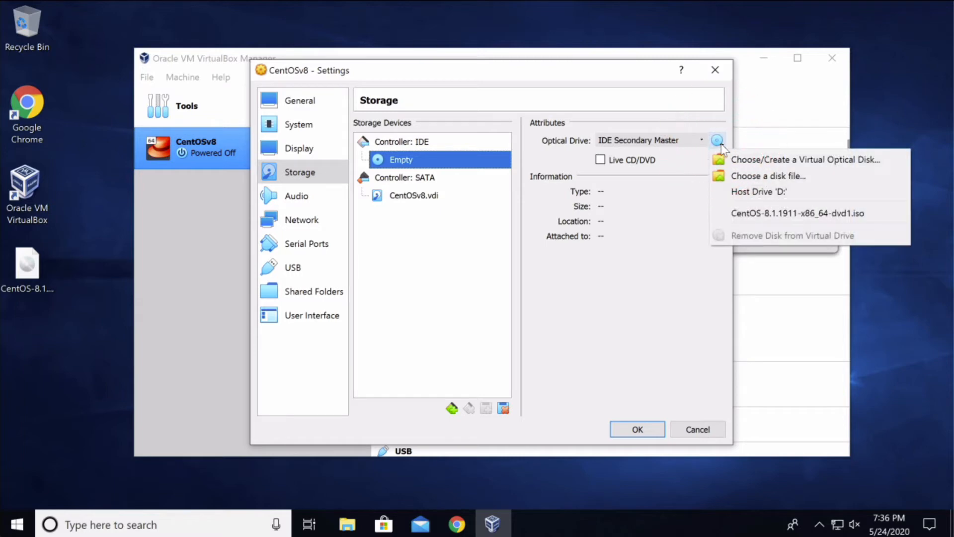
{"action": "left_click", "coordinate": [728, 177]}
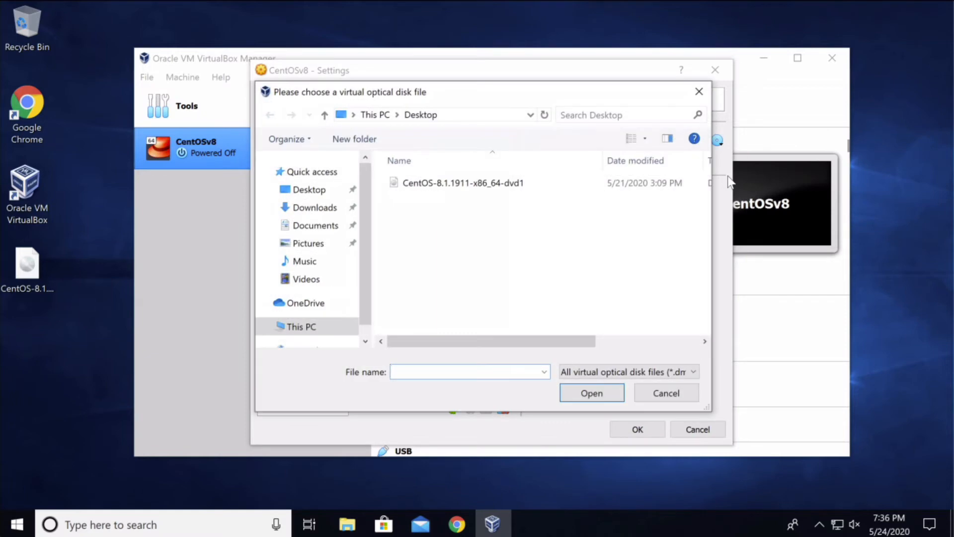
{"action": "scroll", "coordinate": [364, 220], "scroll_direction": "down", "scroll_amount": 1}
{"action": "scroll", "coordinate": [357, 193], "scroll_direction": "up", "scroll_amount": 1}
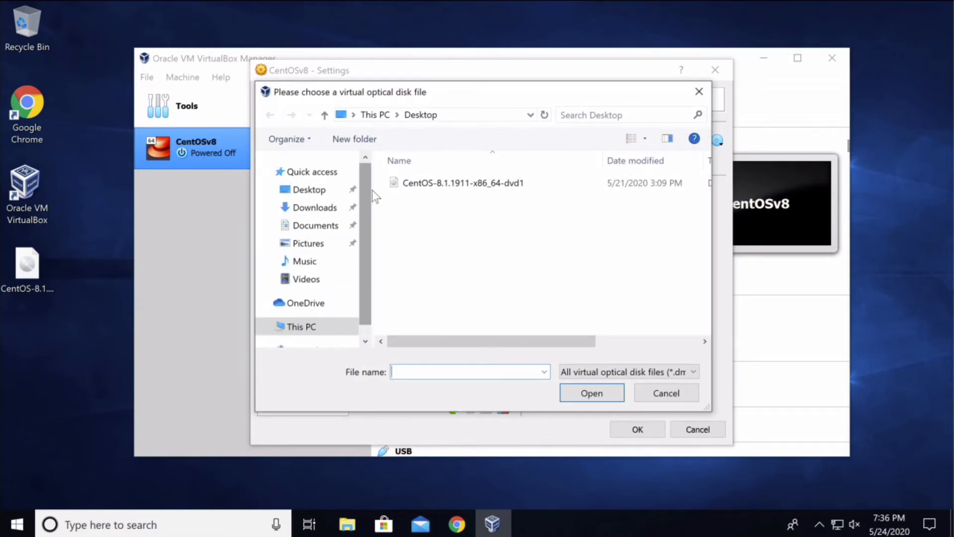
{"action": "left_click", "coordinate": [322, 193]}
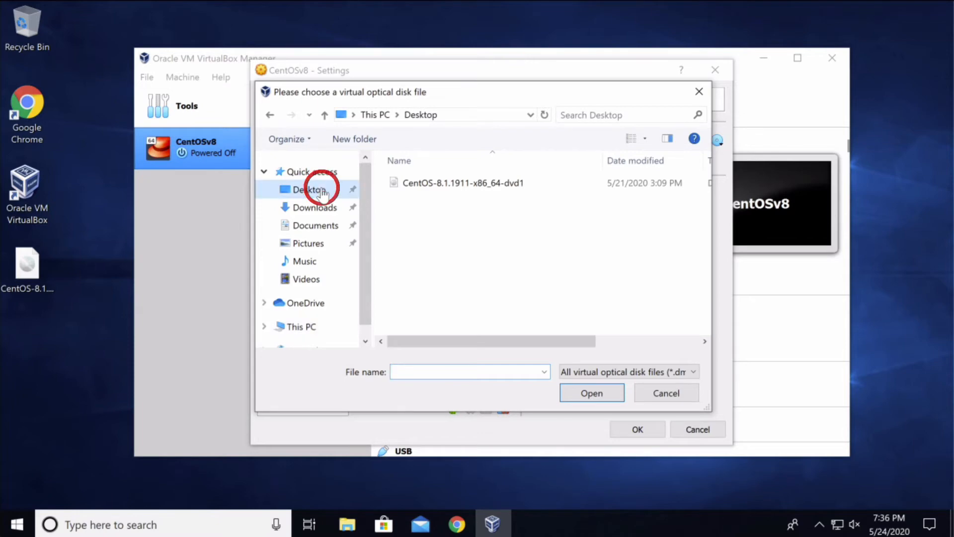
{"action": "left_click", "coordinate": [315, 193]}
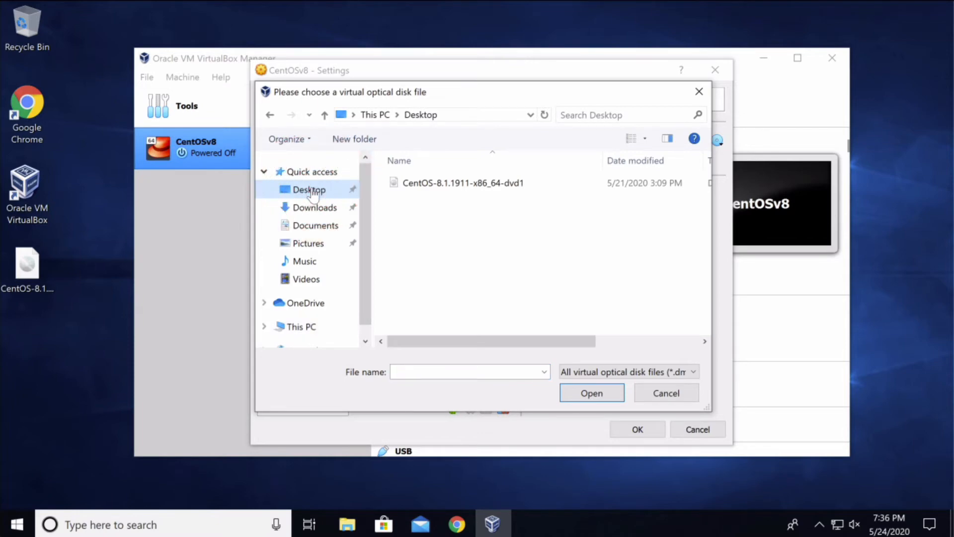
{"action": "left_click", "coordinate": [531, 186]}
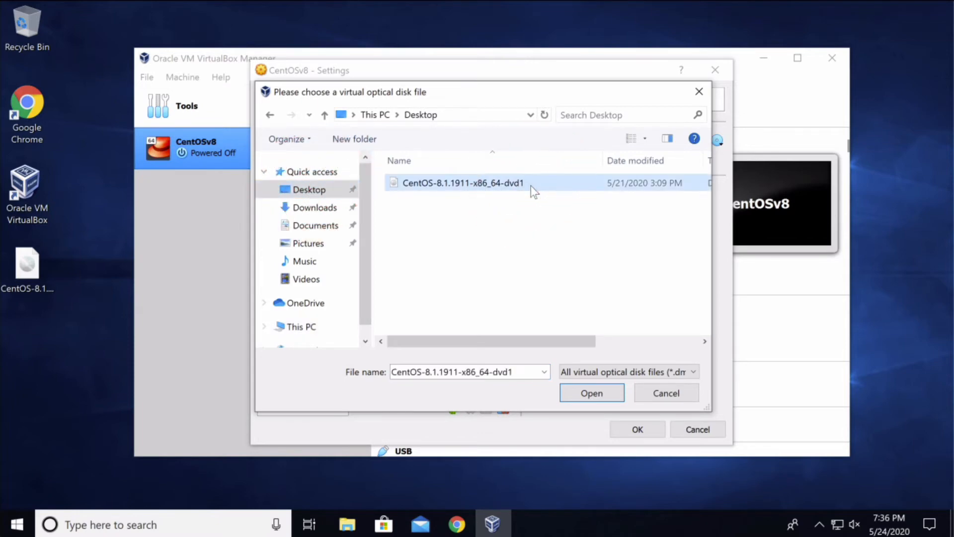
{"action": "left_click", "coordinate": [609, 390]}
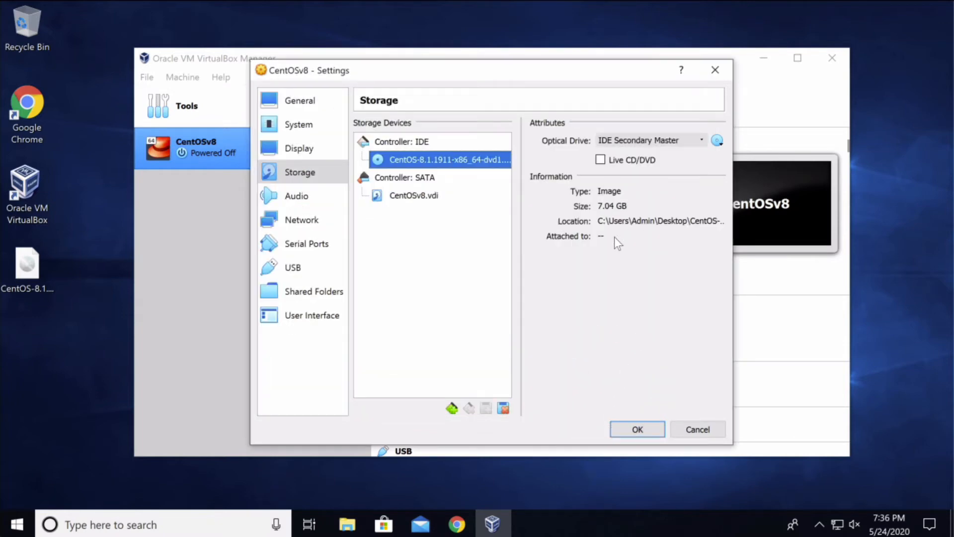
{"action": "left_click", "coordinate": [323, 219]}
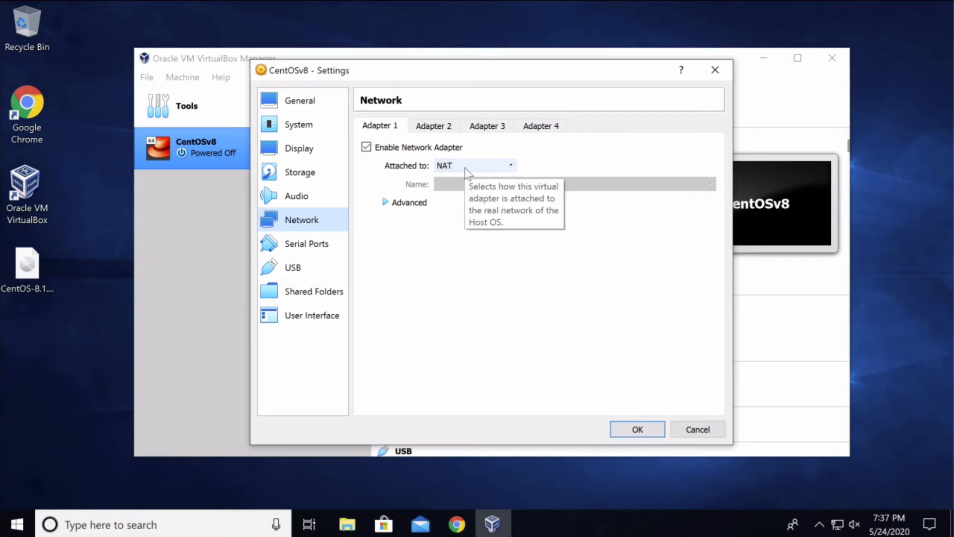
Set Adapter 1 to Bridged Adapter on the Intel 82574L card and save the settings.
{"action": "left_click", "coordinate": [398, 173]}
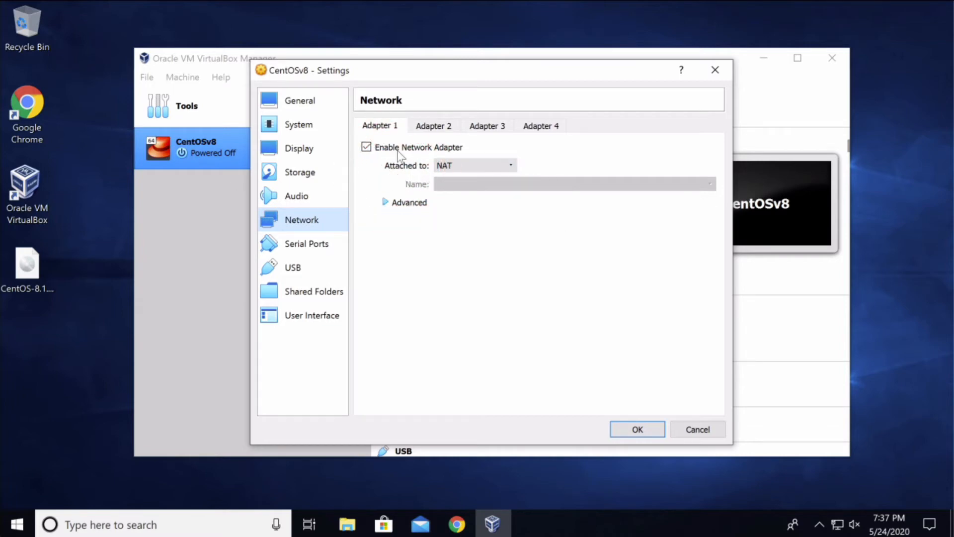
{"action": "left_click", "coordinate": [507, 163]}
{"action": "left_click", "coordinate": [507, 163]}
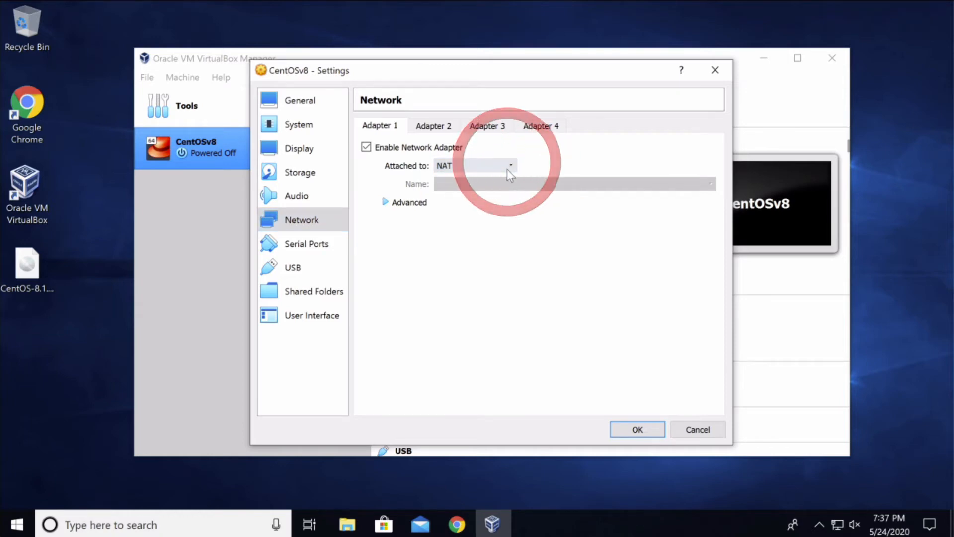
{"action": "left_click", "coordinate": [508, 167]}
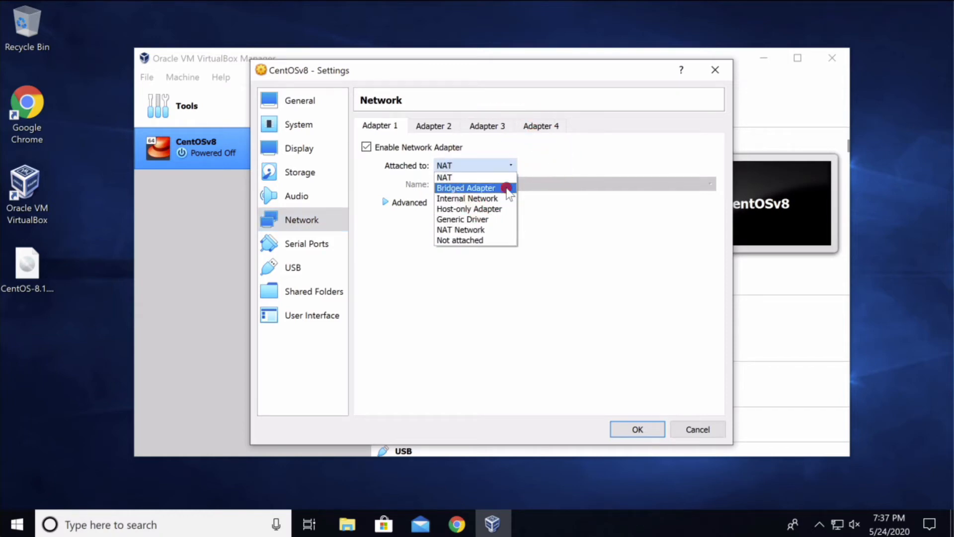
{"action": "left_click", "coordinate": [507, 189]}
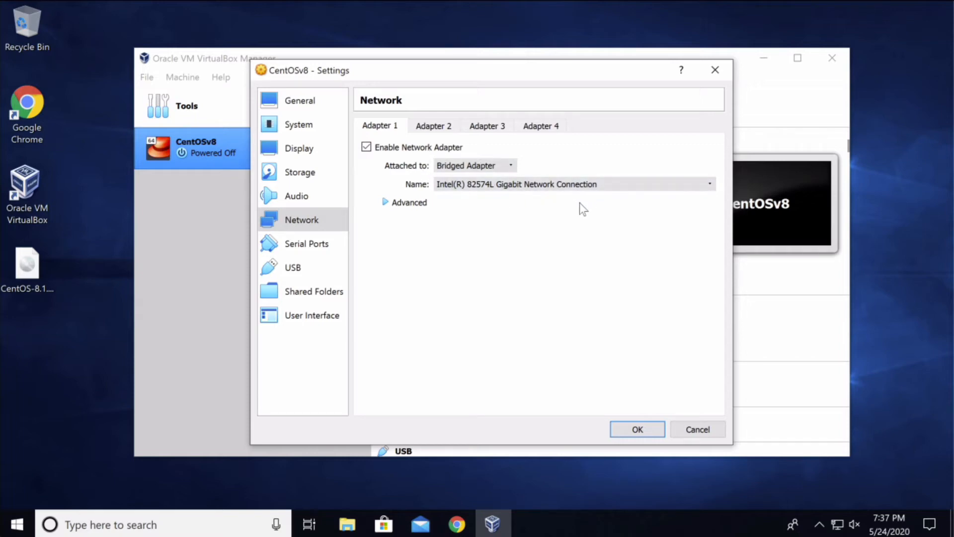
{"action": "left_click", "coordinate": [513, 165]}
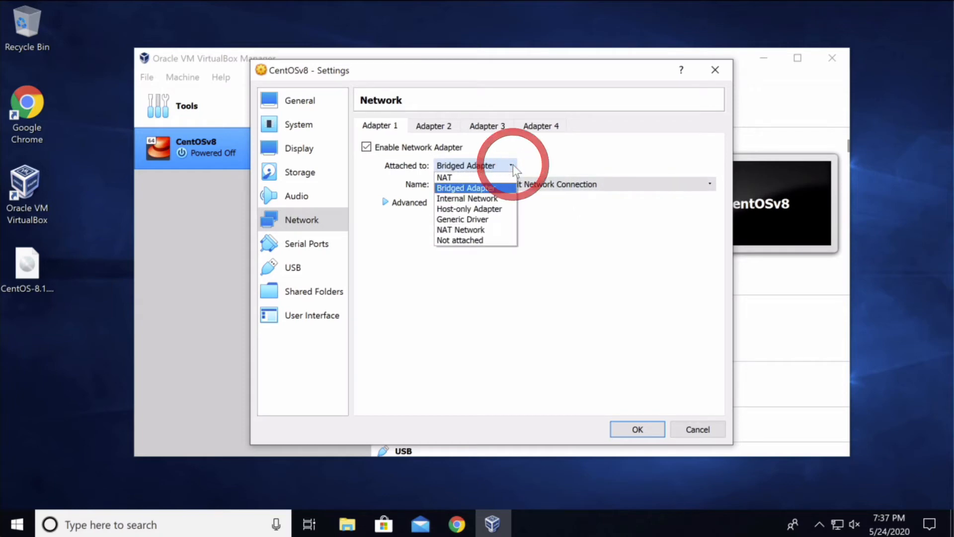
{"action": "left_click", "coordinate": [500, 190]}
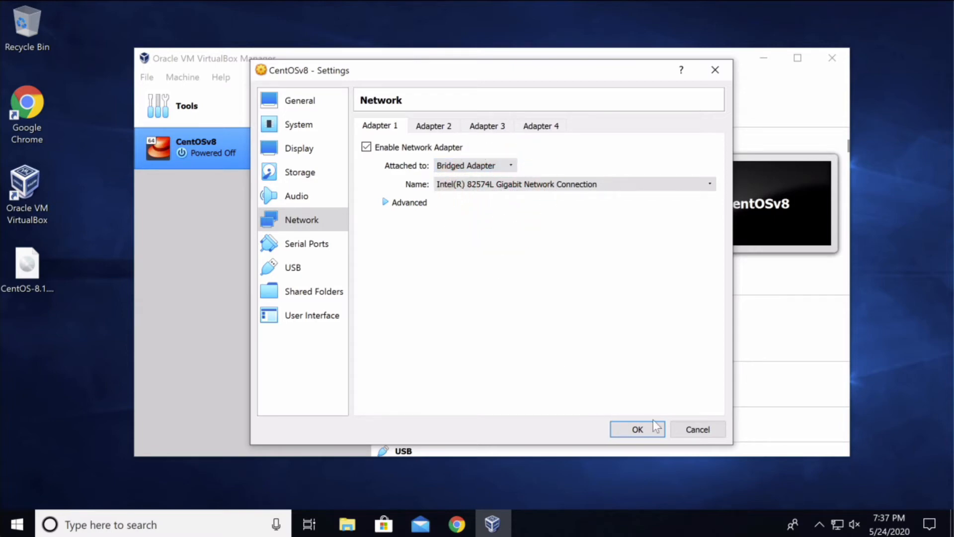
{"action": "left_click", "coordinate": [637, 429]}
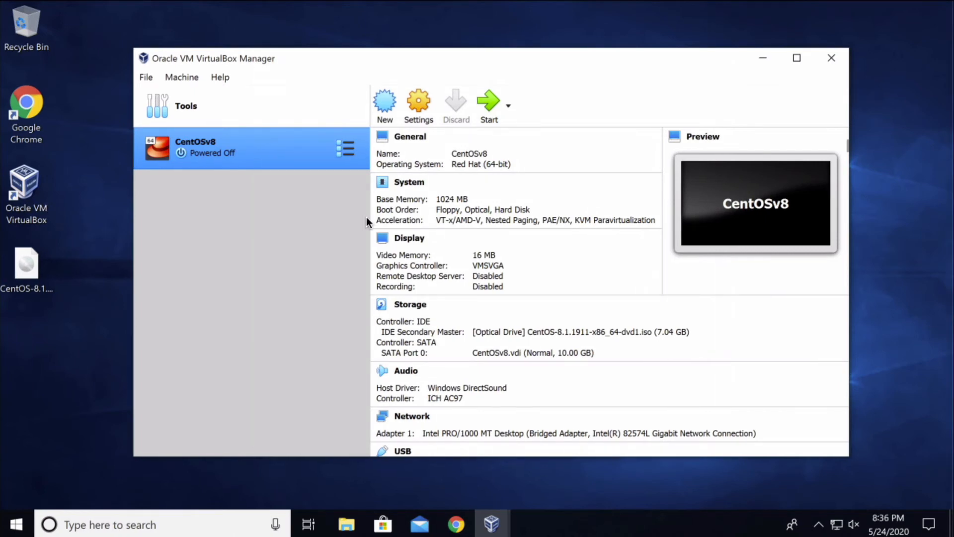
Start CentOSv8 with CentOS-8.1.1911-x86_64-dvd1.iso as the start-up disk.
{"action": "left_click", "coordinate": [534, 82]}
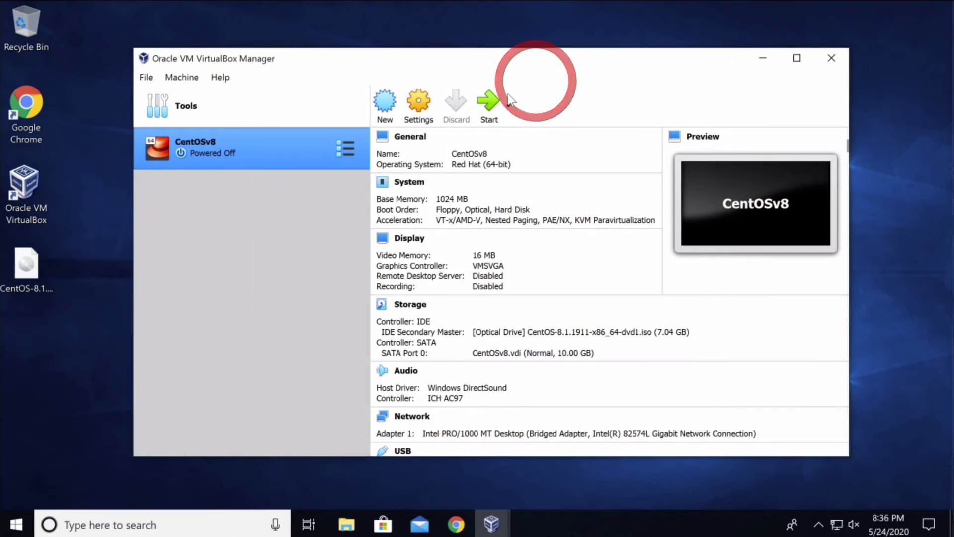
{"action": "left_click", "coordinate": [490, 104]}
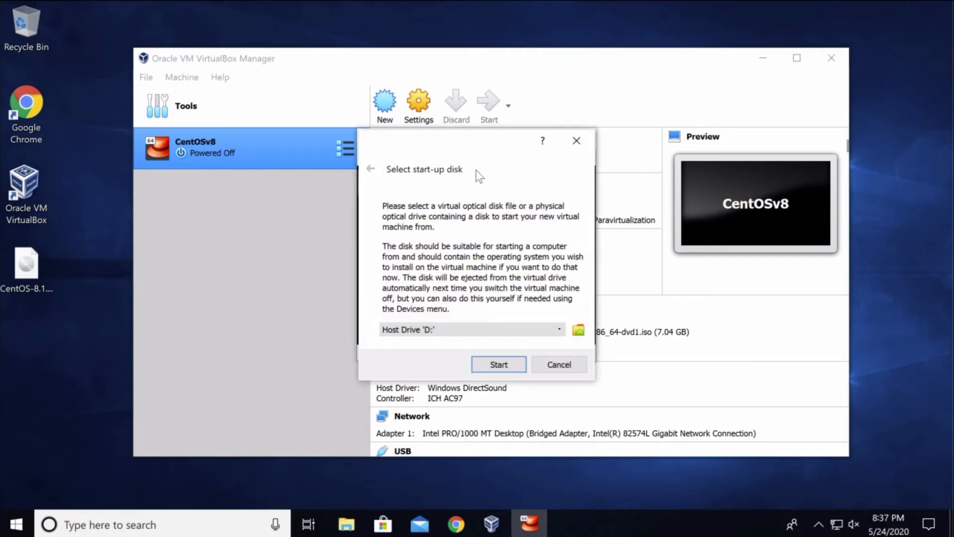
{"action": "left_click", "coordinate": [562, 329]}
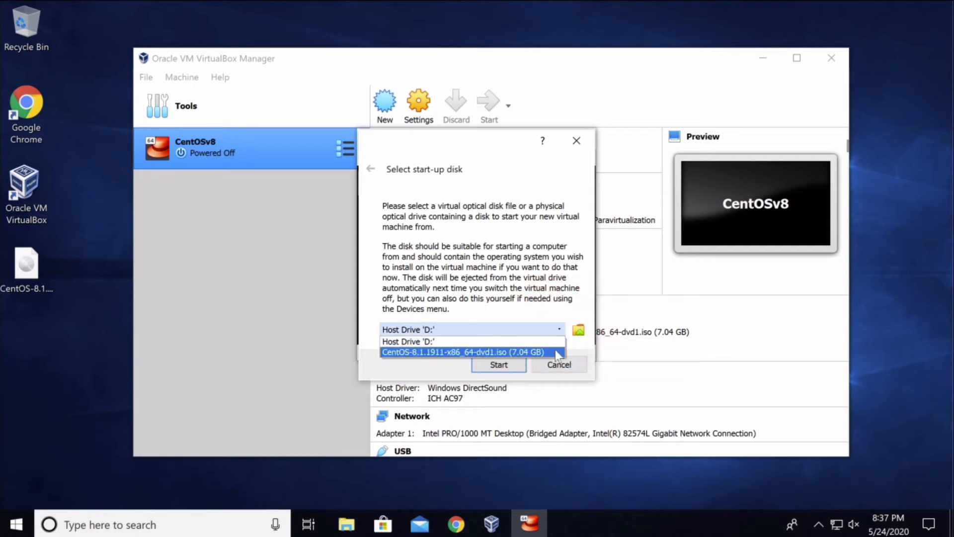
{"action": "left_click", "coordinate": [556, 352]}
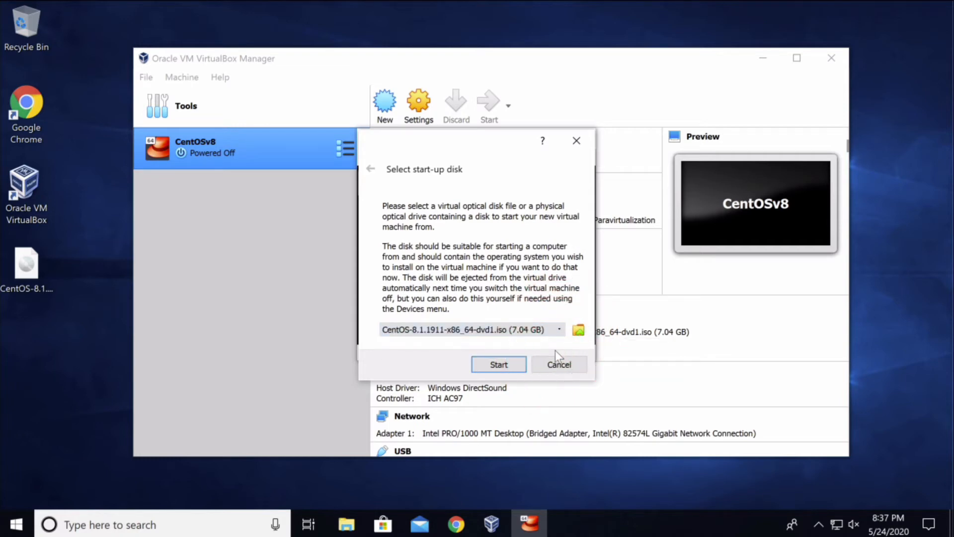
{"action": "left_click", "coordinate": [518, 362]}
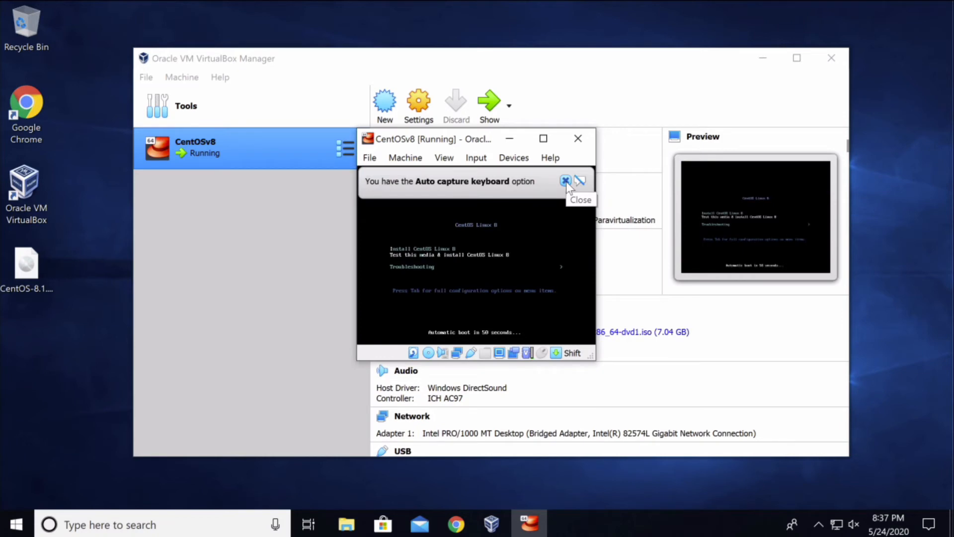
Dismiss the auto-capture notice, scale Virtual Screen 1 to 200%, and reposition the VM window.
{"action": "left_click", "coordinate": [566, 181]}
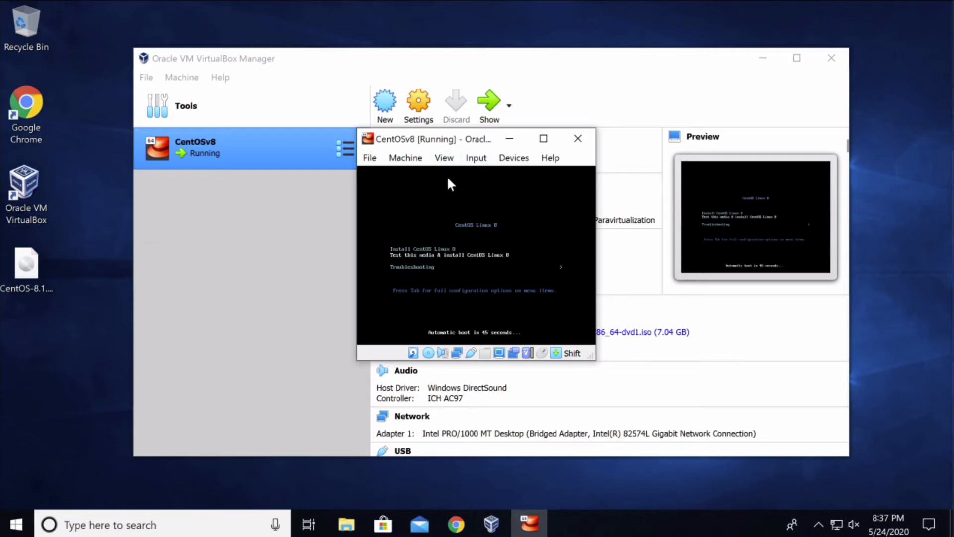
{"action": "left_click", "coordinate": [454, 160]}
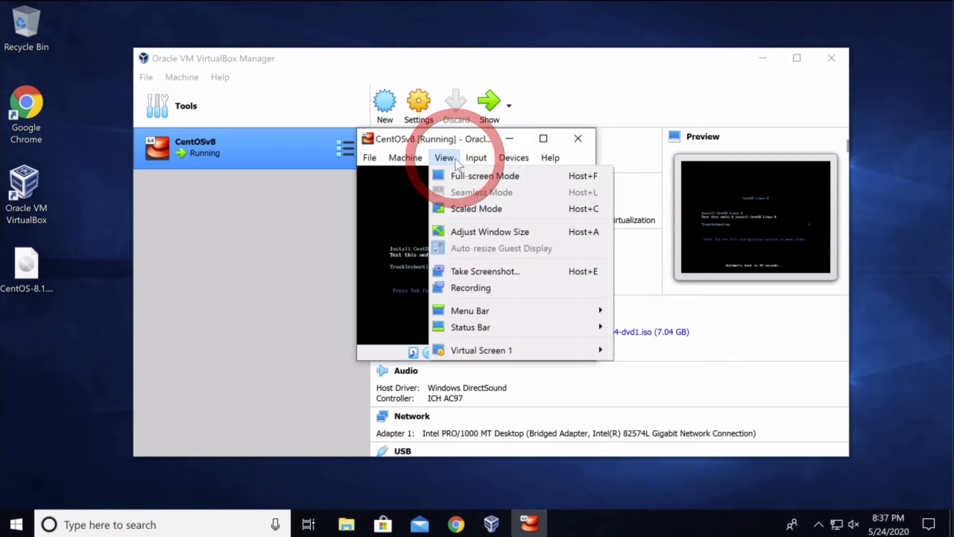
{"action": "mouse_move", "coordinate": [522, 350]}
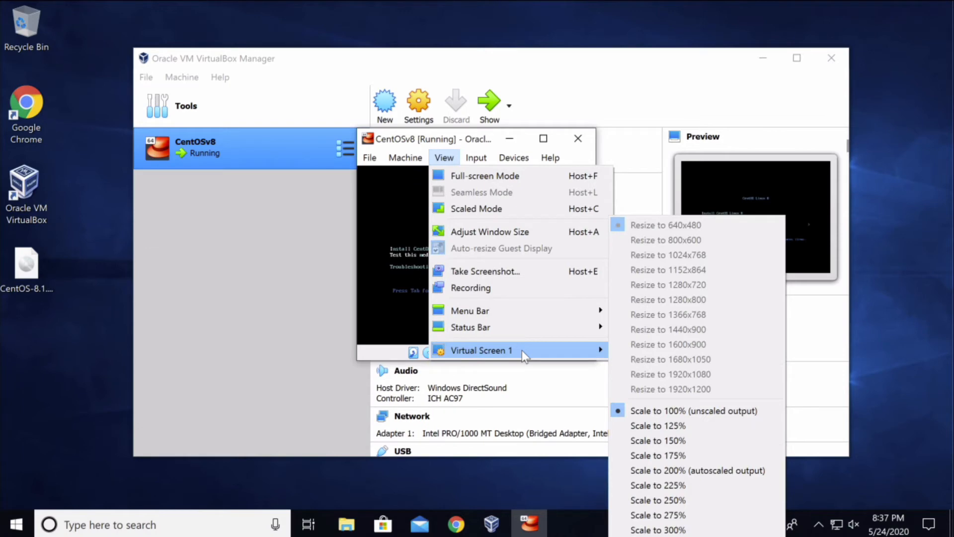
{"action": "left_click", "coordinate": [760, 471]}
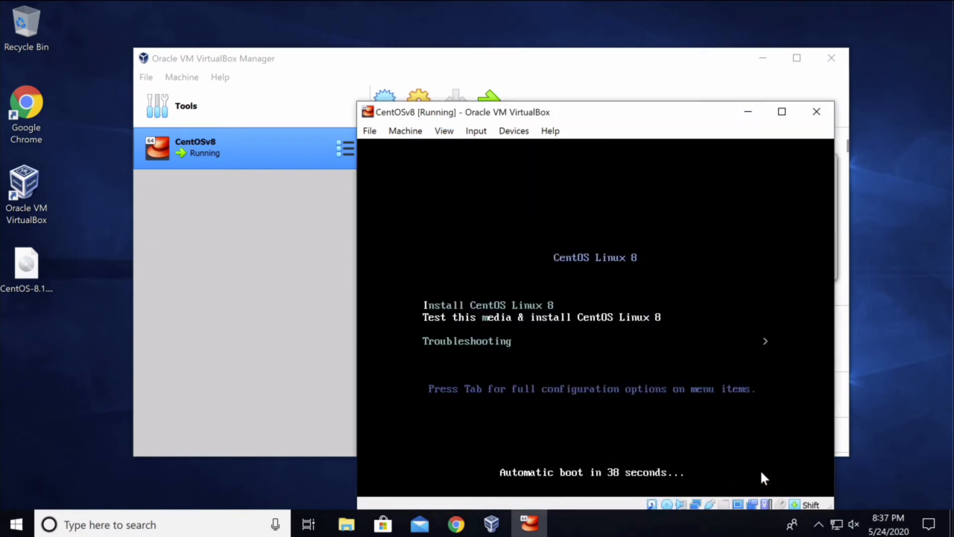
{"action": "left_click_drag", "start_coordinate": [633, 119], "coordinate": [539, 73]}
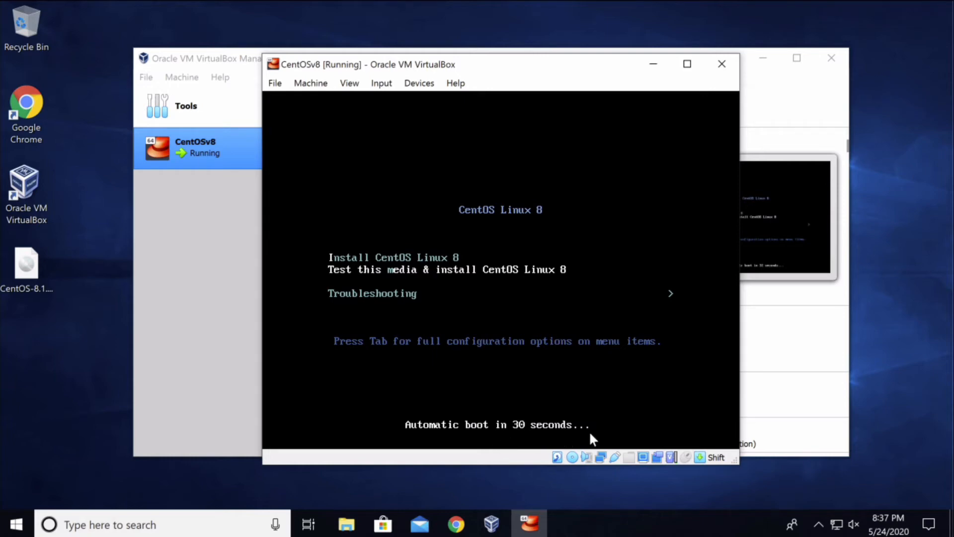
Boot the Install CentOS Linux 8 entry from the boot menu.
{"action": "left_click", "coordinate": [528, 300]}
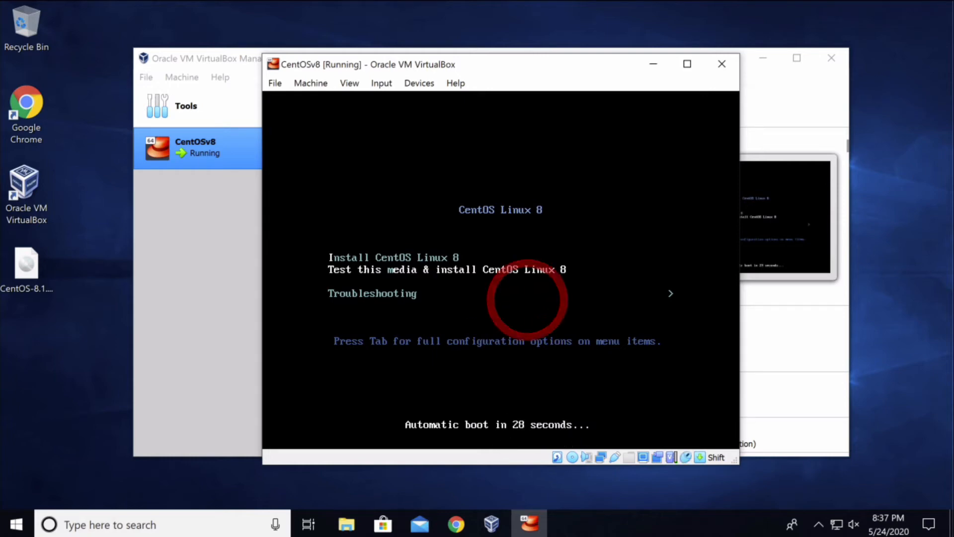
{"action": "key", "text": "Up"}
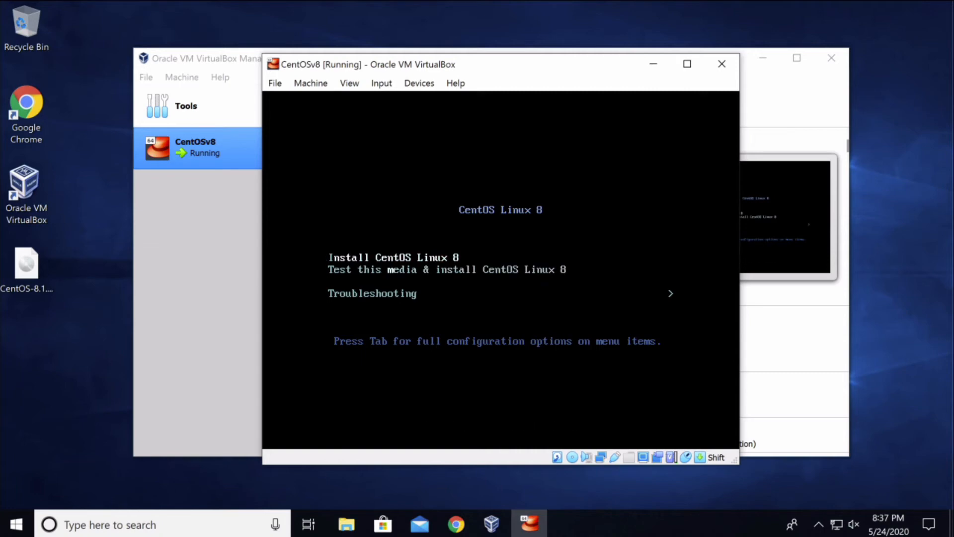
{"action": "key", "text": "Down"}
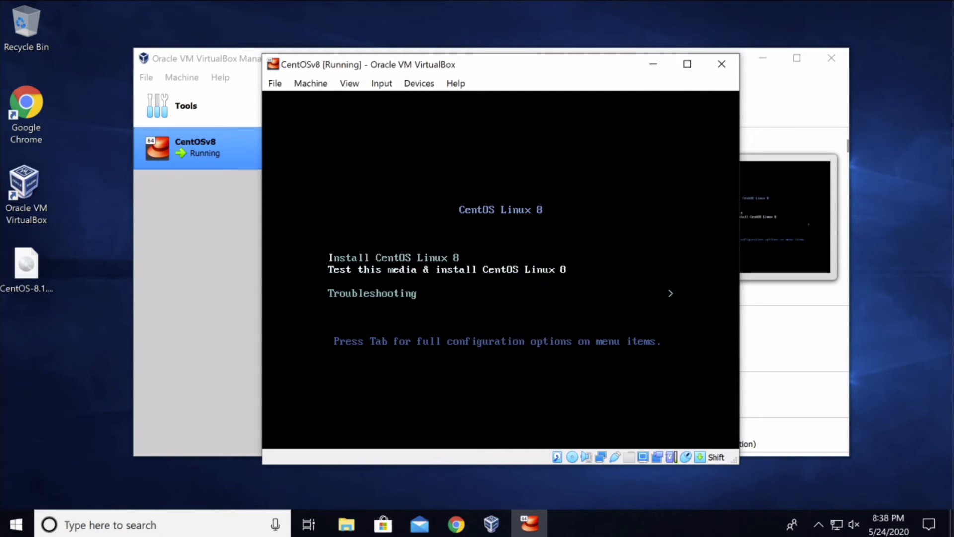
{"action": "key", "text": "Up"}
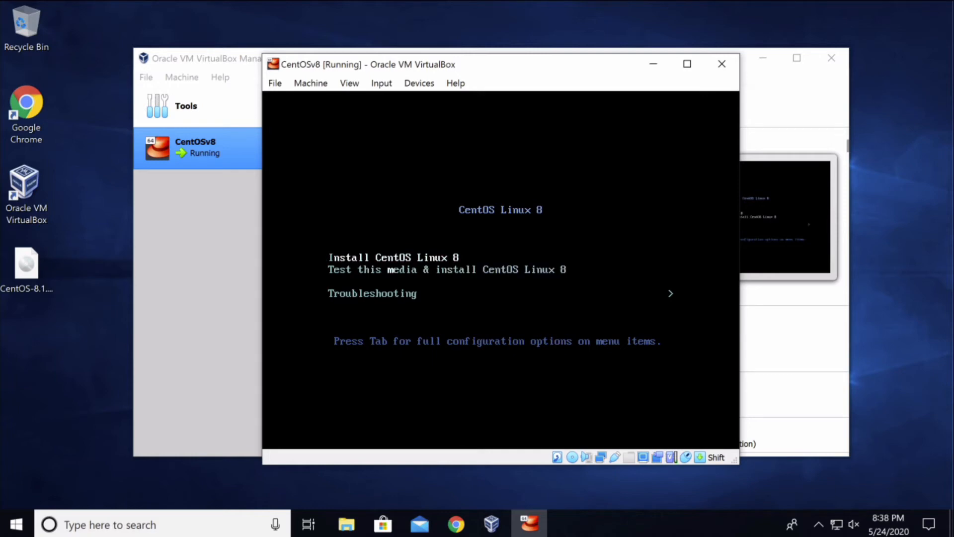
{"action": "key", "text": "Down"}
{"action": "key", "text": "Up"}
{"action": "key", "text": "Return"}
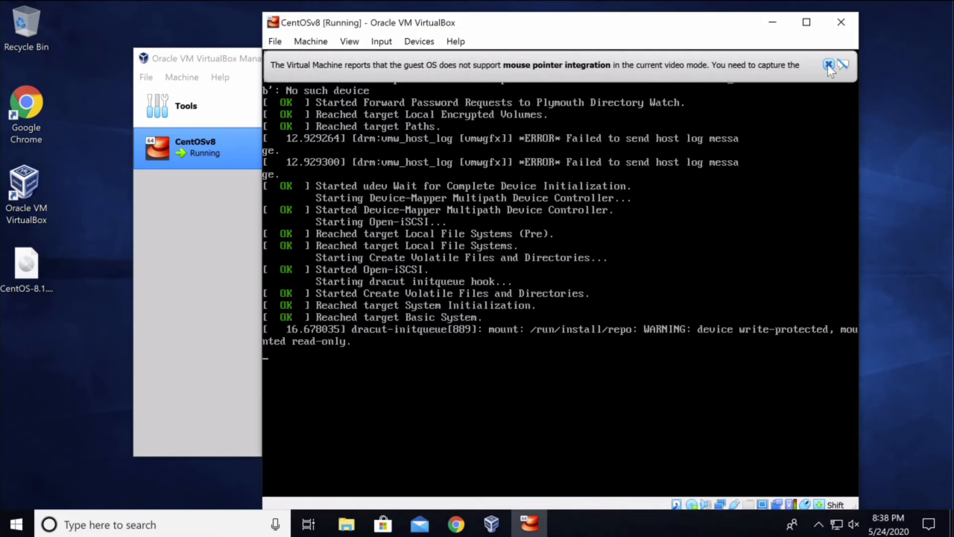
Dismiss the mouse integration notice and continue with English (United States) to Installation Summary.
{"action": "left_click", "coordinate": [828, 65]}
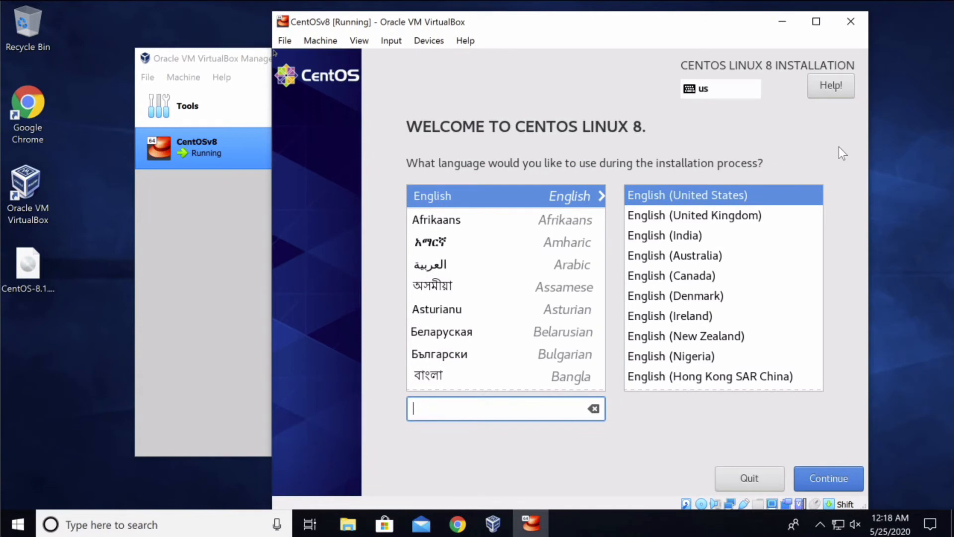
{"action": "left_click", "coordinate": [835, 475]}
{"action": "left_click", "coordinate": [829, 507]}
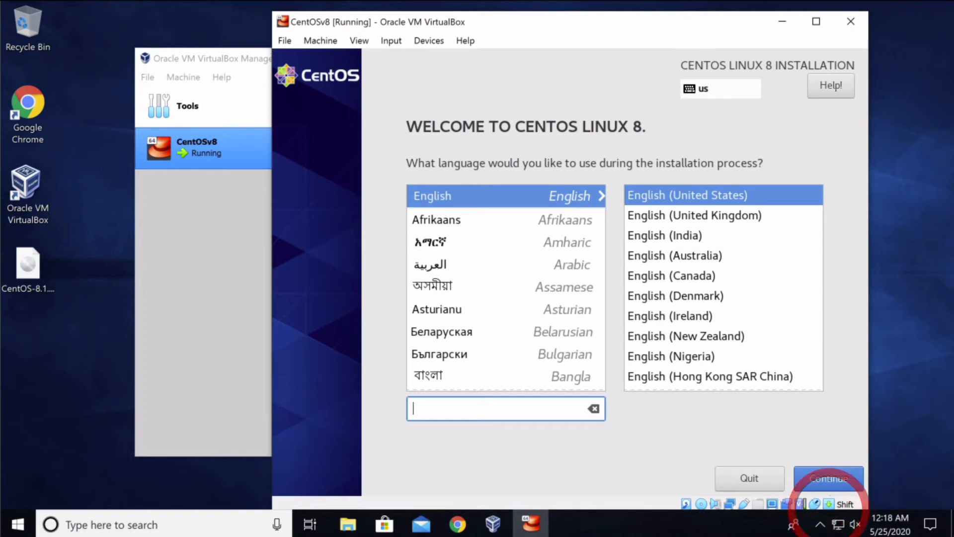
{"action": "left_click", "coordinate": [827, 480]}
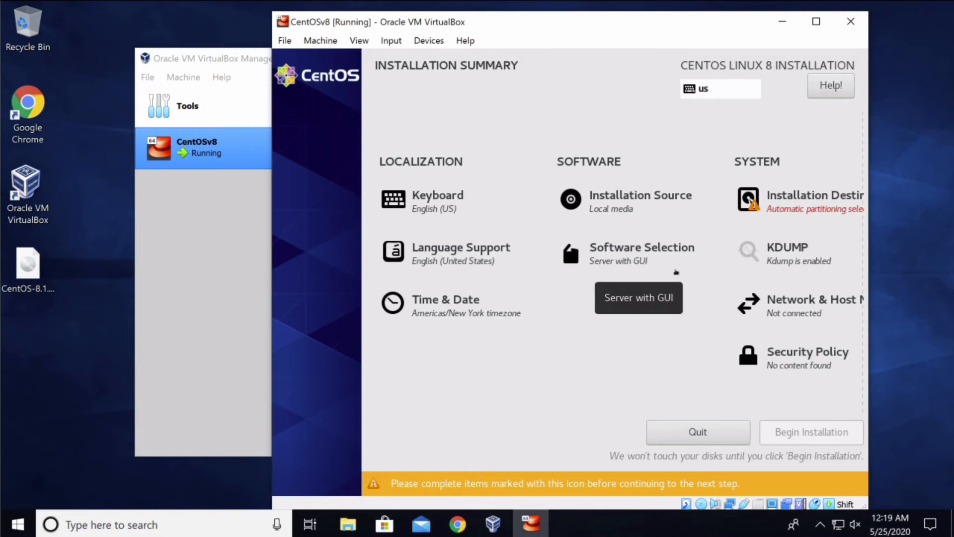
Change the Software Selection base environment from Server with GUI to Server.
{"action": "left_click", "coordinate": [679, 259]}
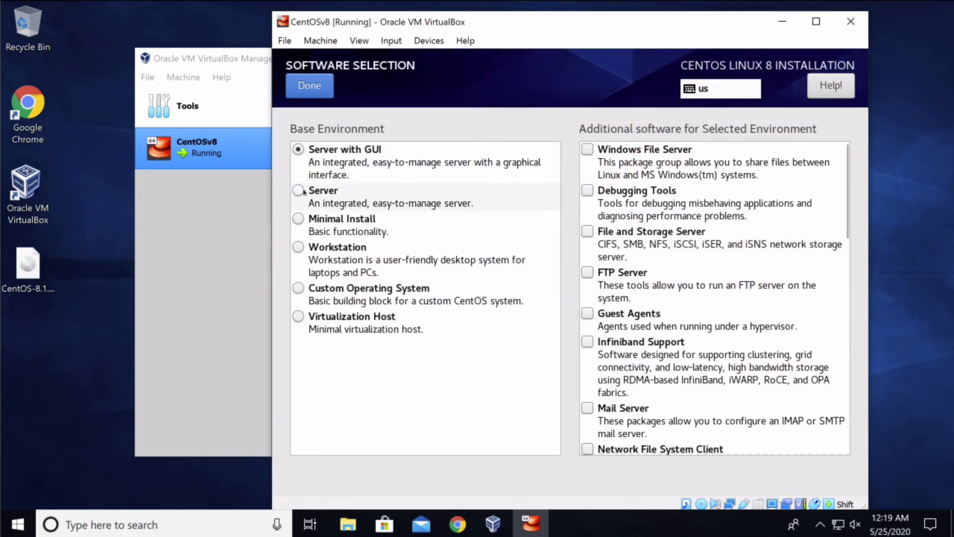
{"action": "left_click", "coordinate": [302, 192]}
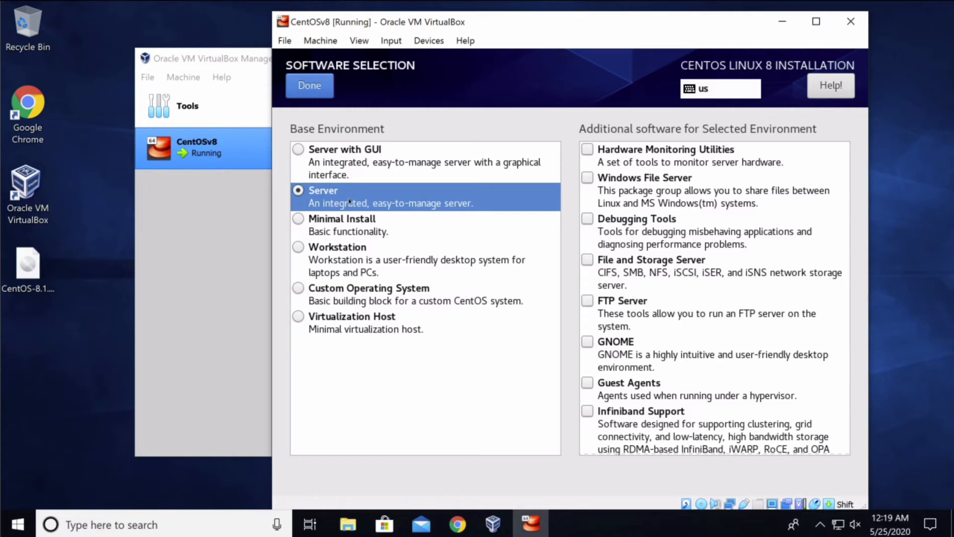
{"action": "left_click", "coordinate": [386, 124]}
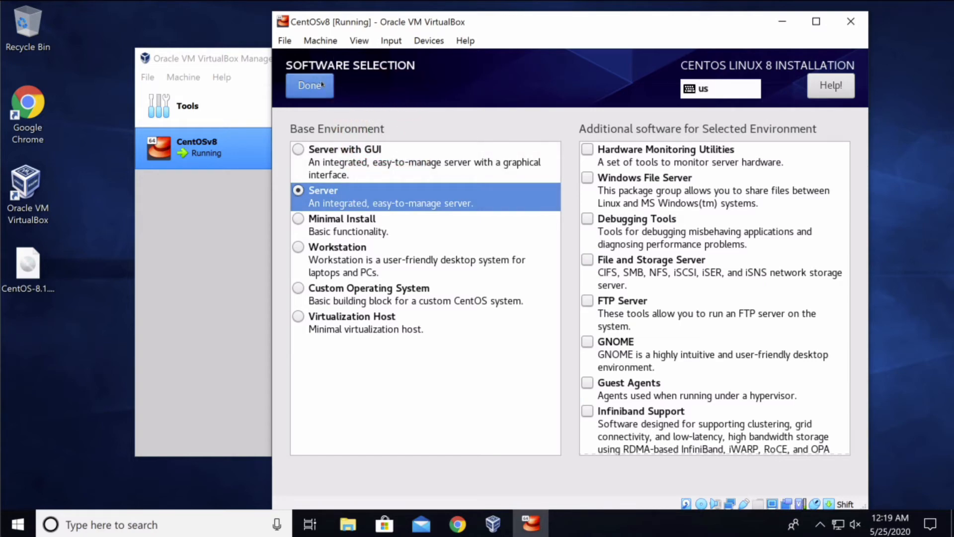
{"action": "left_click", "coordinate": [351, 89]}
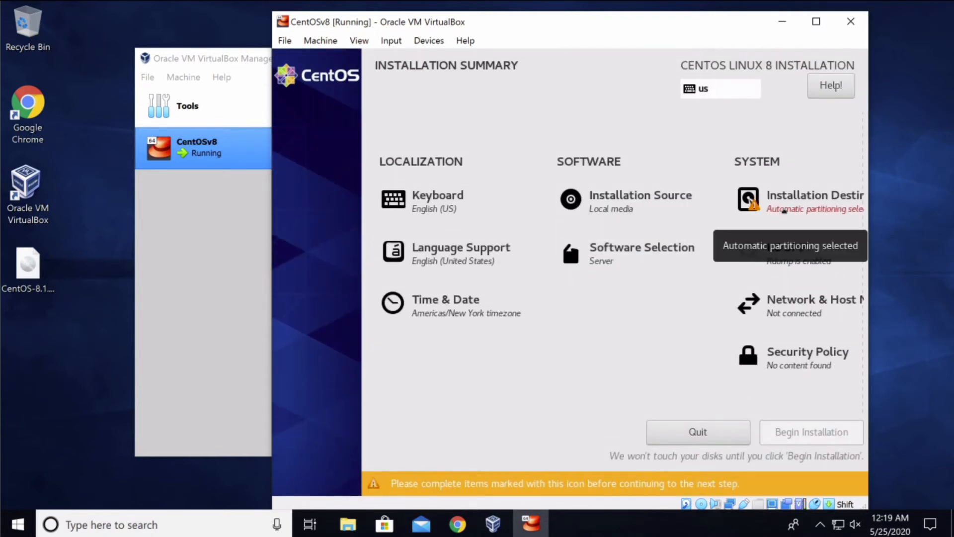
Select the 10 GiB ATA VBOX HARDDISK as installation destination with automatic partitioning.
{"action": "left_click", "coordinate": [789, 204]}
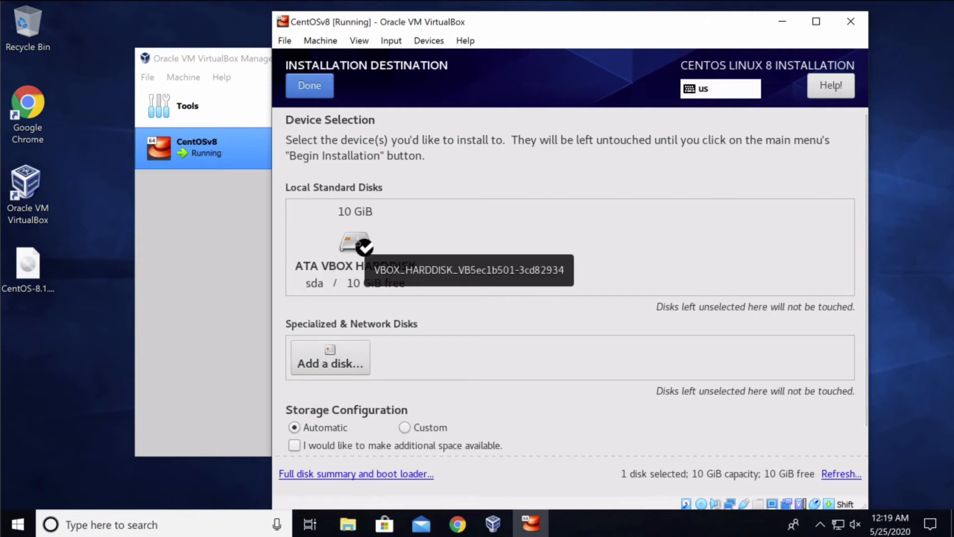
{"action": "left_click", "coordinate": [356, 240]}
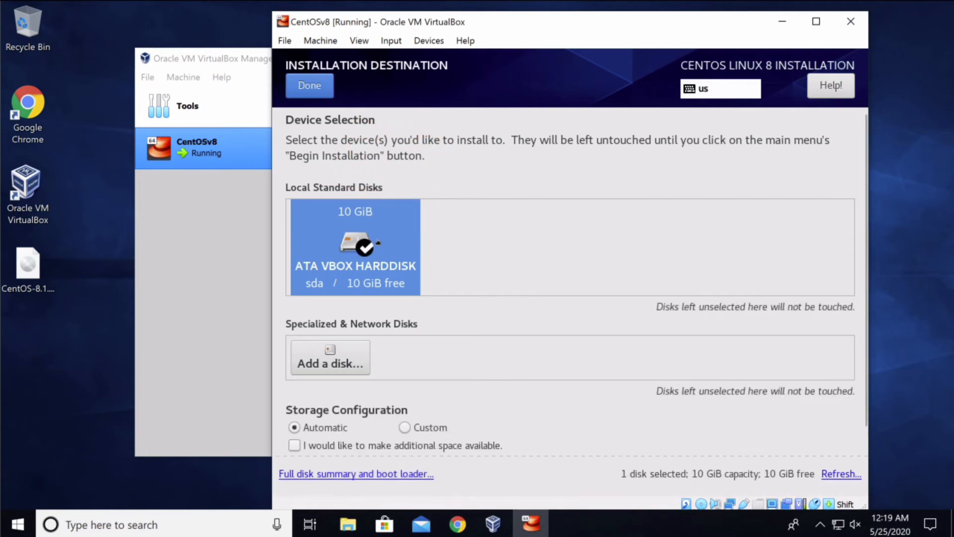
{"action": "left_click", "coordinate": [317, 87]}
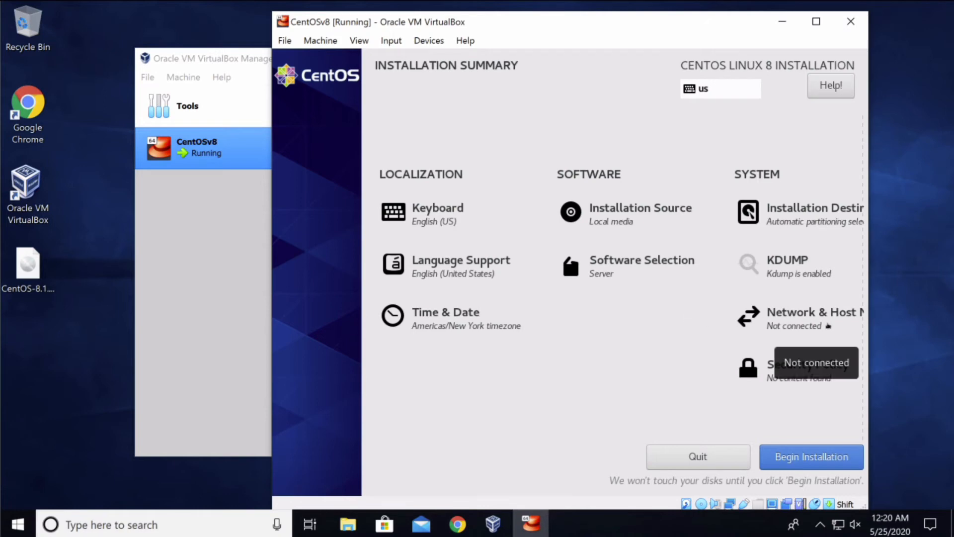
Switch Ethernet (enp0s3) on in Network & Host Name and return to the summary.
{"action": "left_click", "coordinate": [828, 326]}
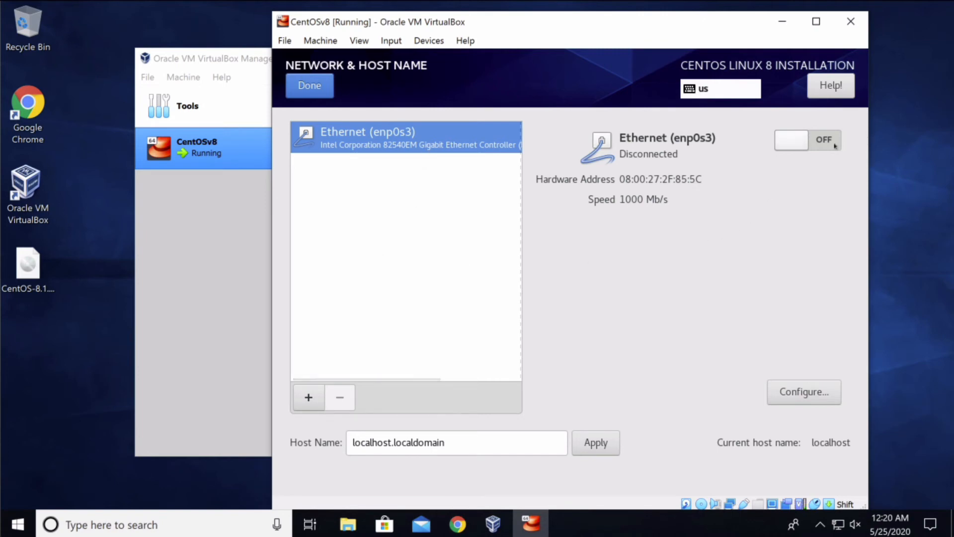
{"action": "left_click", "coordinate": [793, 145]}
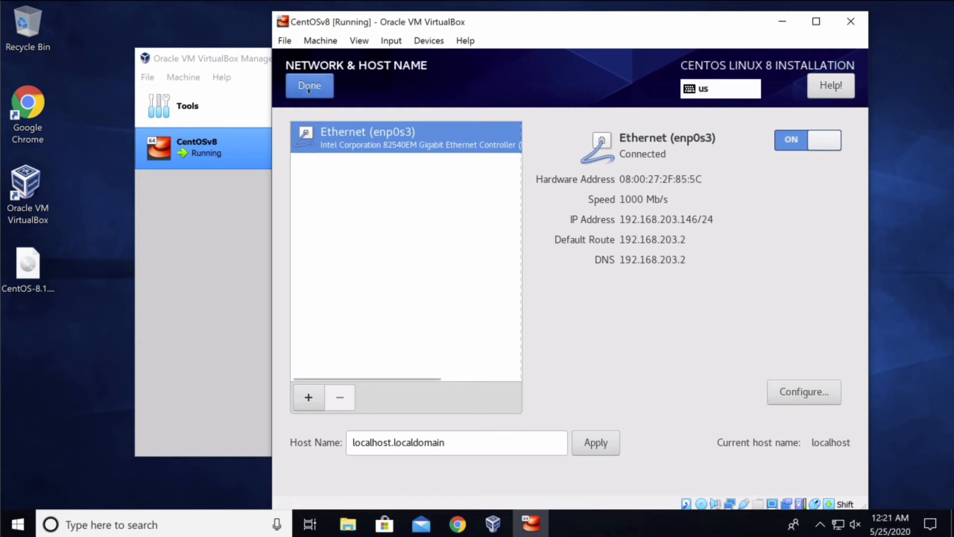
{"action": "left_click", "coordinate": [325, 87]}
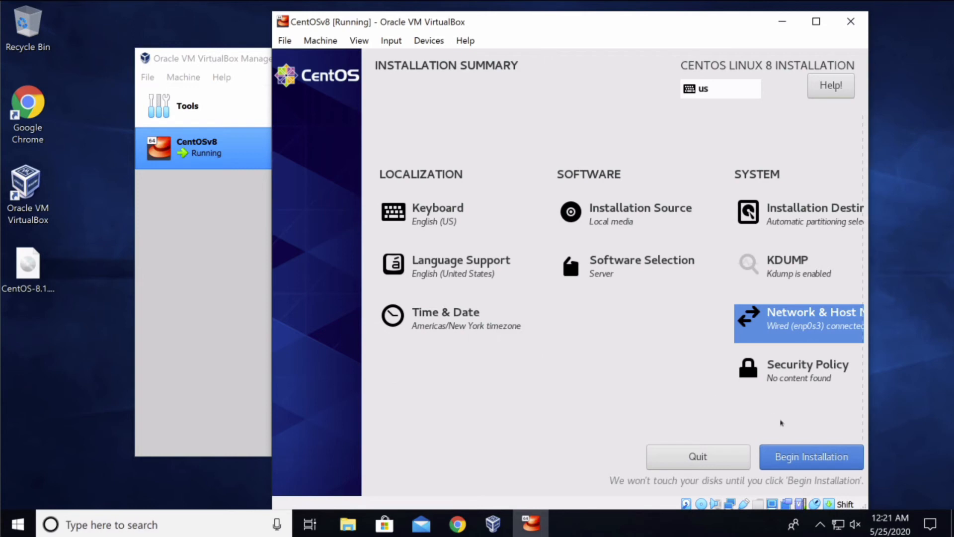
Begin the CentOS installation from the Installation Summary.
{"action": "left_click", "coordinate": [801, 457]}
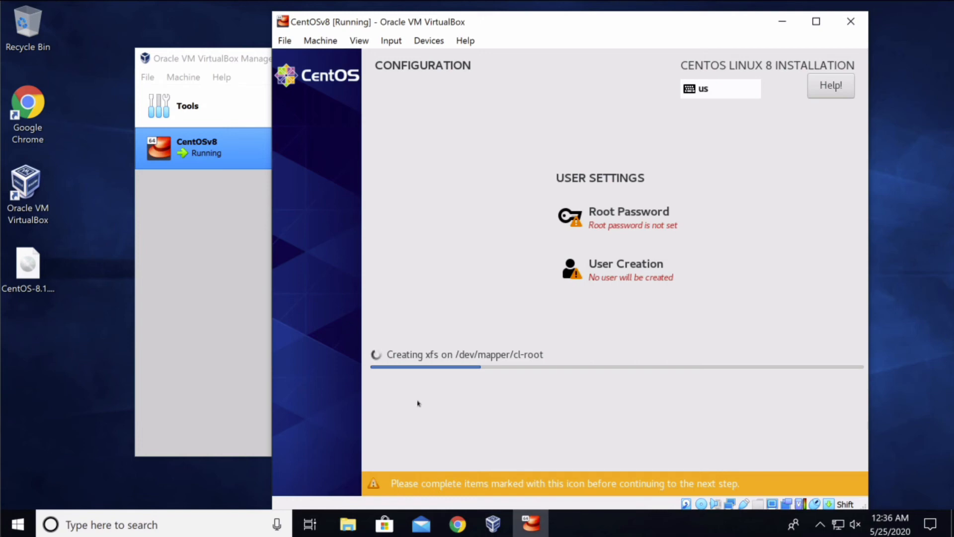
Enter and confirm the root account password in the Root Password screen.
{"action": "left_click", "coordinate": [622, 213]}
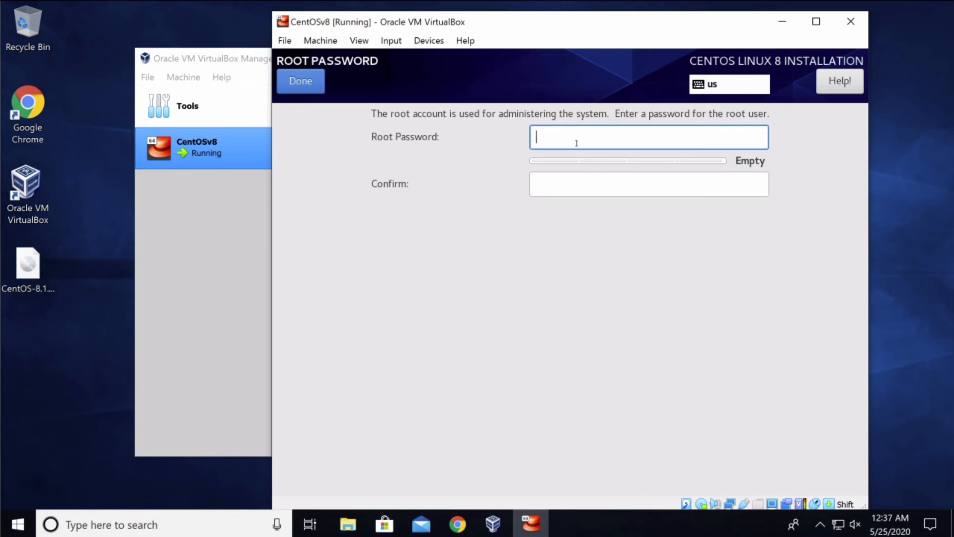
{"action": "type", "text": "**********"}
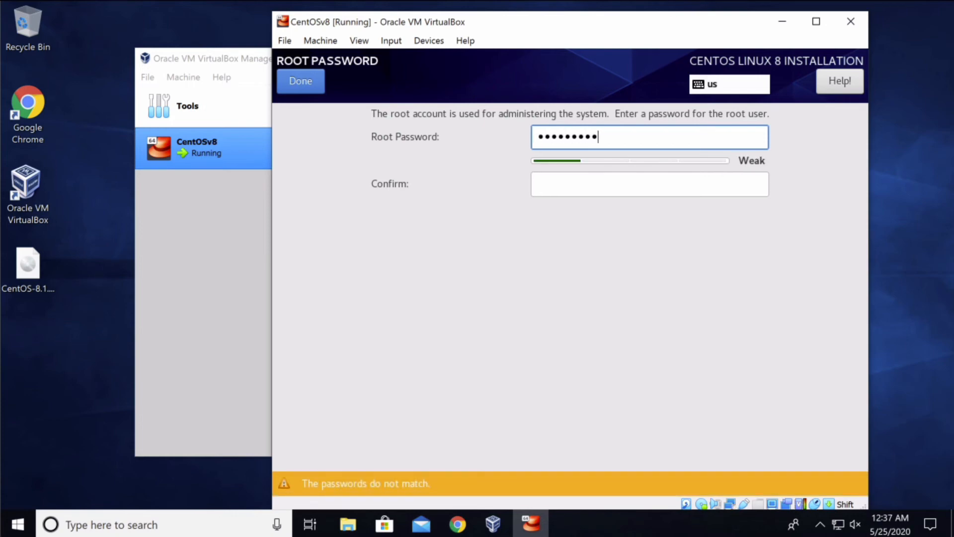
{"action": "type", "text": "*"}
{"action": "key", "text": "Tab"}
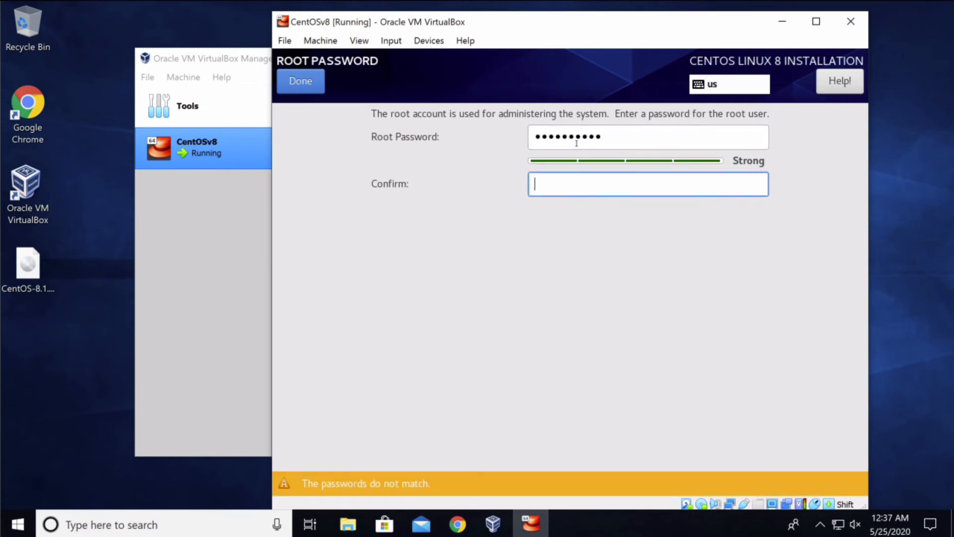
{"action": "type", "text": "**********"}
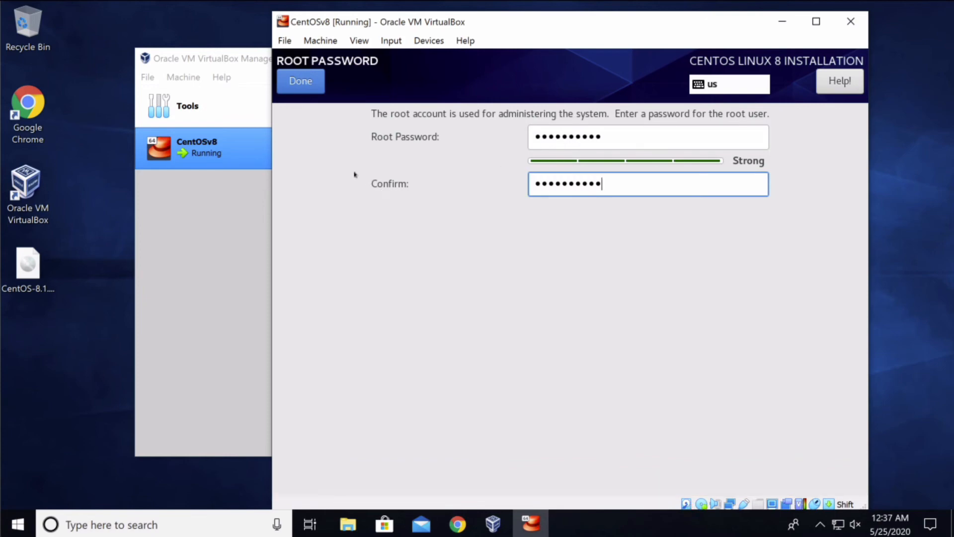
{"action": "left_click", "coordinate": [313, 85]}
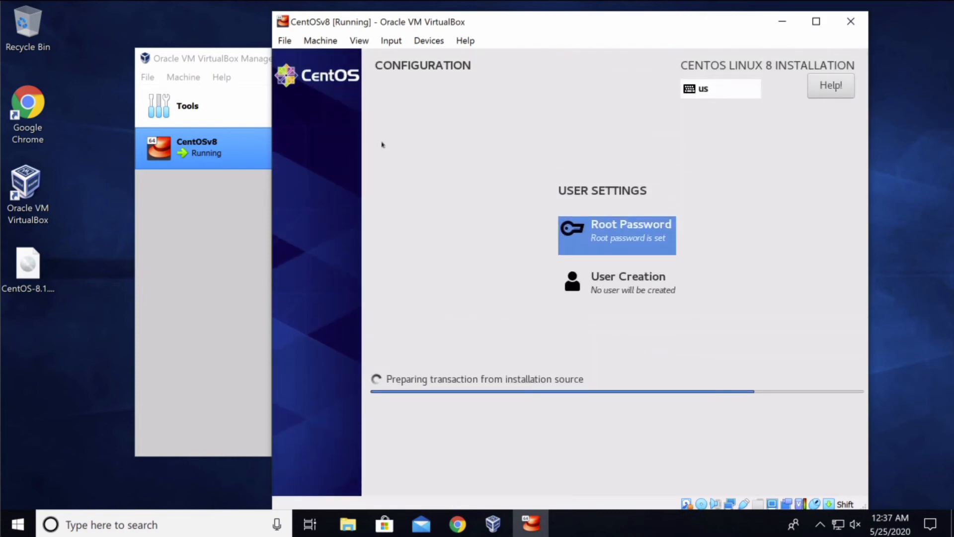
Create user 'admin' as an administrator with a confirmed password.
{"action": "left_click", "coordinate": [616, 285]}
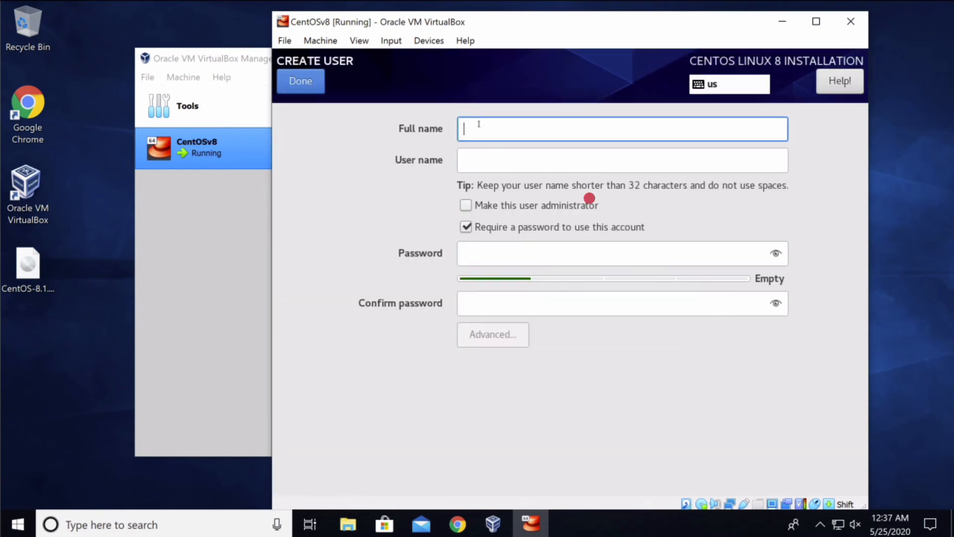
{"action": "type", "text": "admin"}
{"action": "key", "text": "Tab"}
{"action": "key", "text": "Tab"}
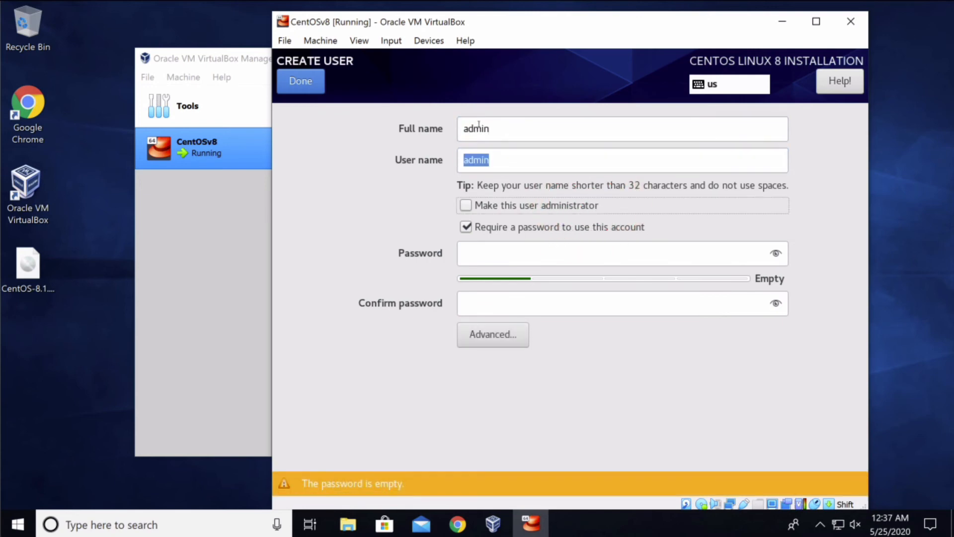
{"action": "key", "text": "space"}
{"action": "key", "text": "Tab"}
{"action": "key", "text": "Tab"}
{"action": "type", "text": "*******"}
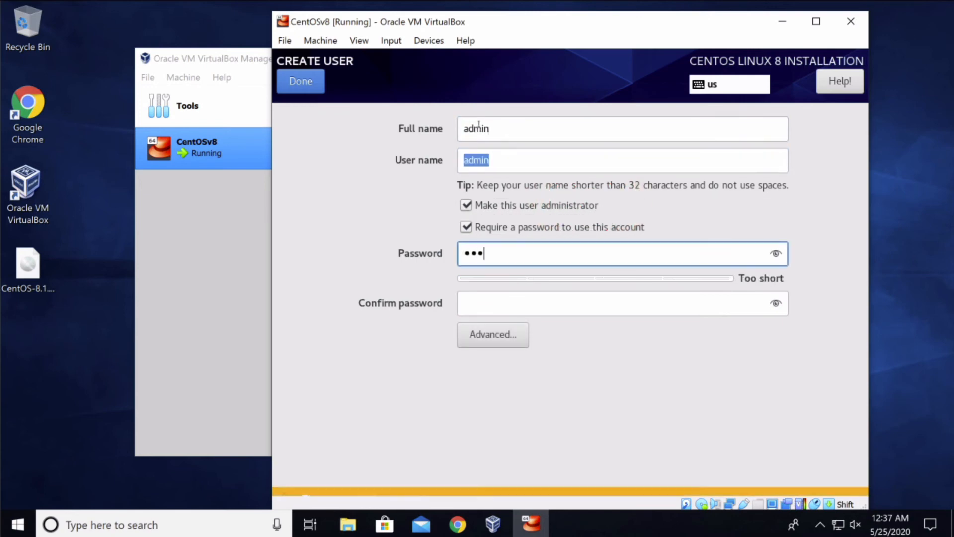
{"action": "type", "text": "***"}
{"action": "key", "text": "Tab"}
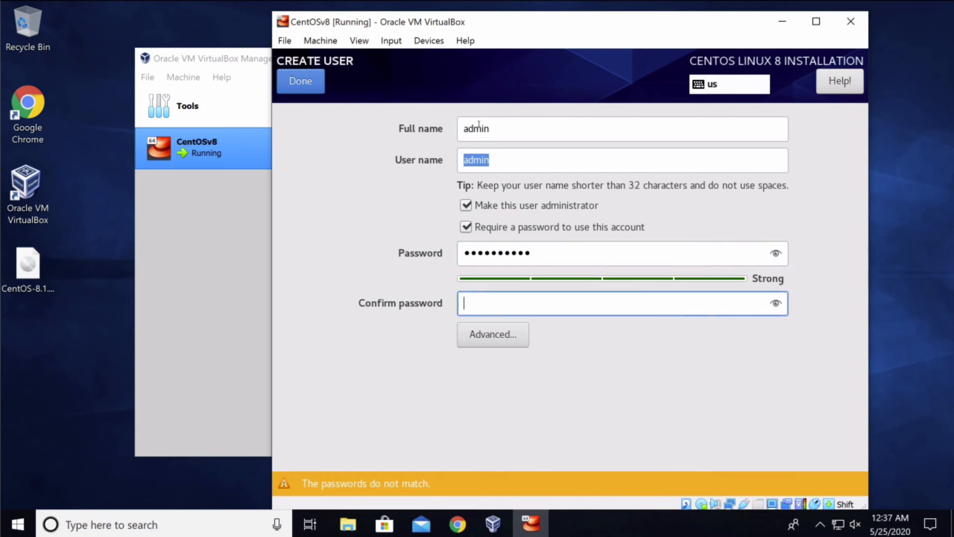
{"action": "type", "text": "**********"}
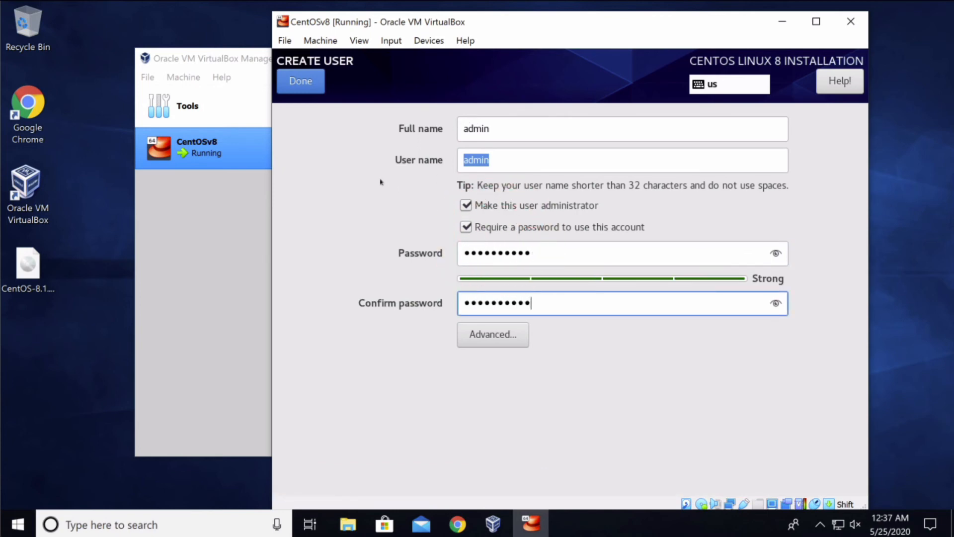
{"action": "left_click", "coordinate": [312, 85]}
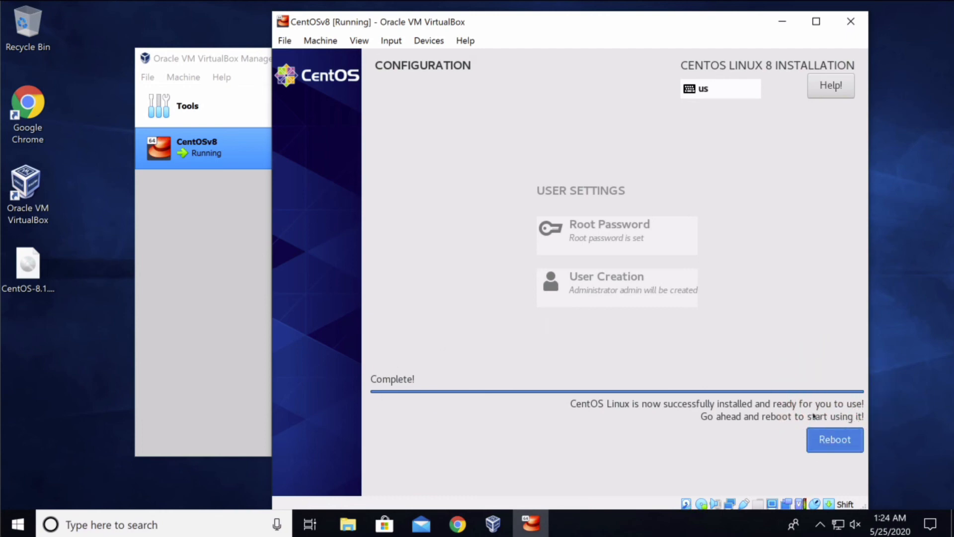
Reboot the system from the installation complete screen.
{"action": "left_click", "coordinate": [822, 433]}
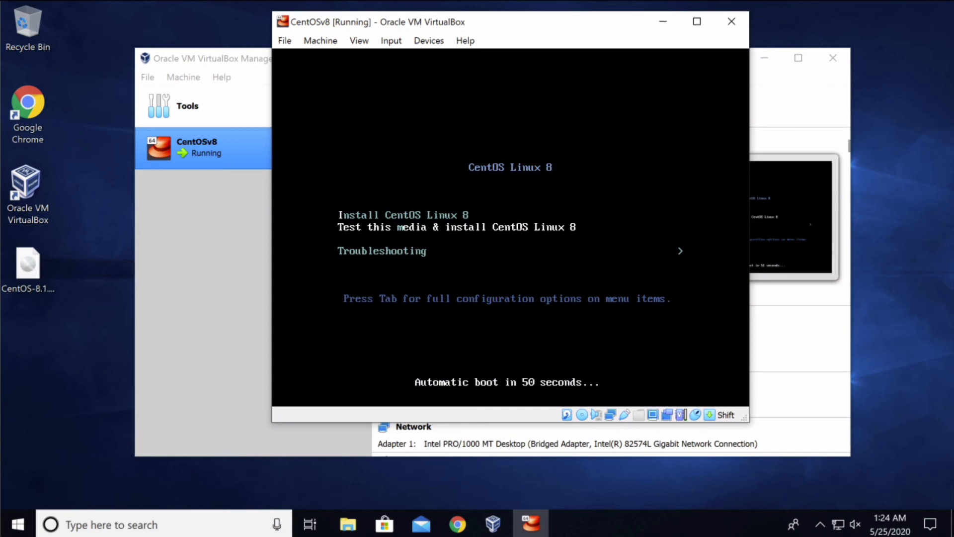
Force-unmount the CentOS installation ISO from the VM's optical drive.
{"action": "key", "text": "Control_R"}
{"action": "left_click", "coordinate": [361, 41]}
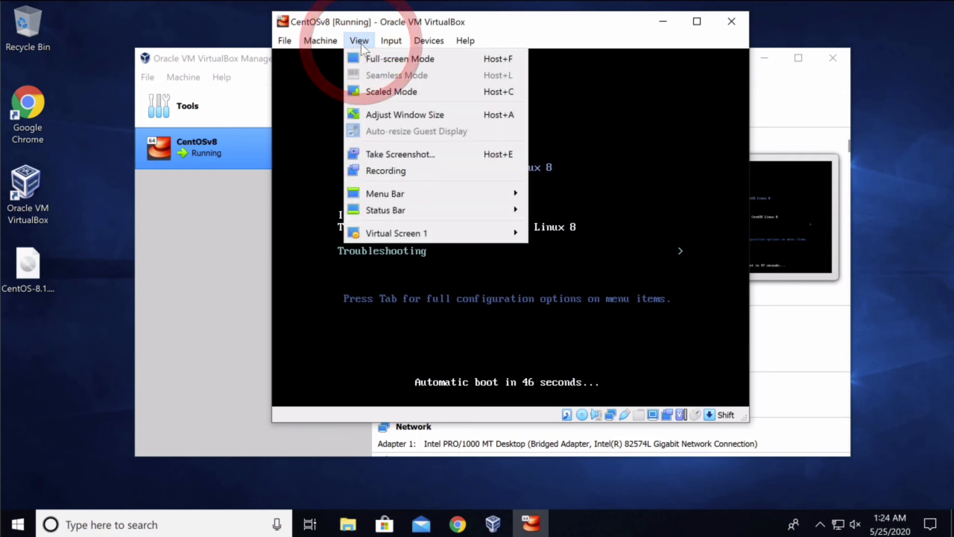
{"action": "mouse_move", "coordinate": [437, 40]}
{"action": "mouse_move", "coordinate": [439, 58]}
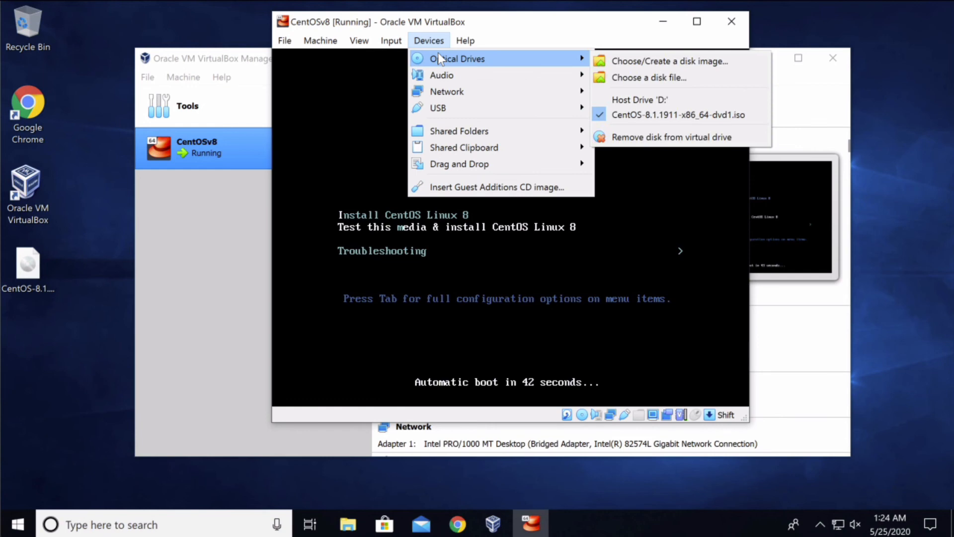
{"action": "left_click", "coordinate": [425, 17]}
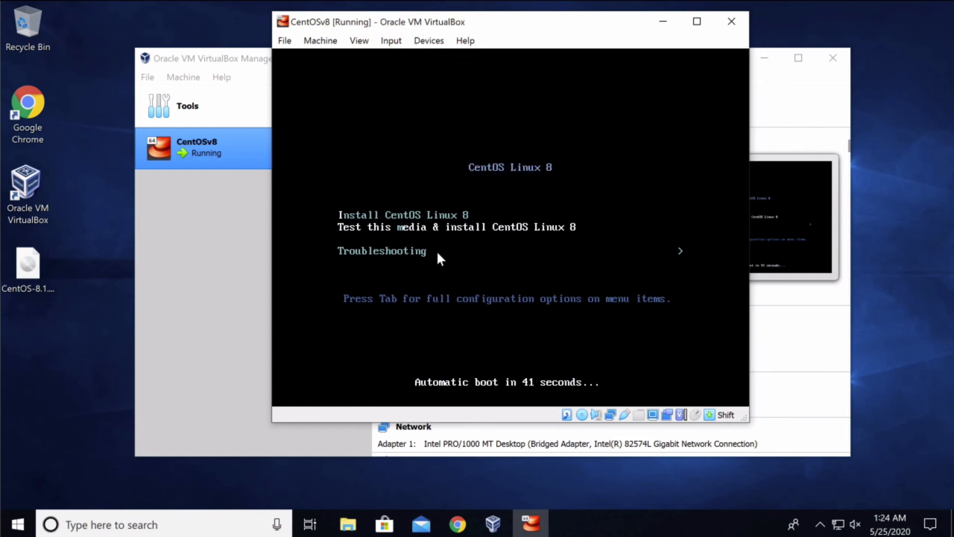
{"action": "left_click", "coordinate": [429, 43]}
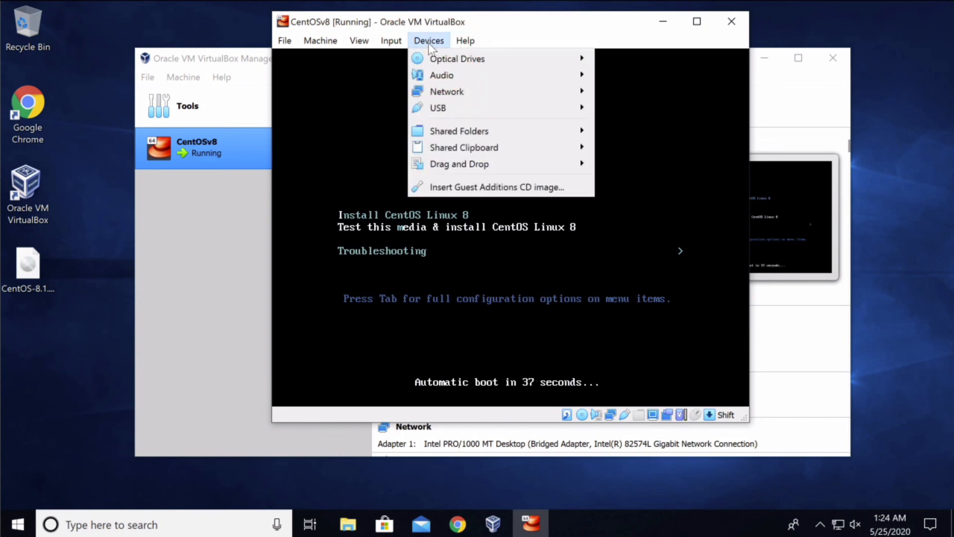
{"action": "mouse_move", "coordinate": [429, 58]}
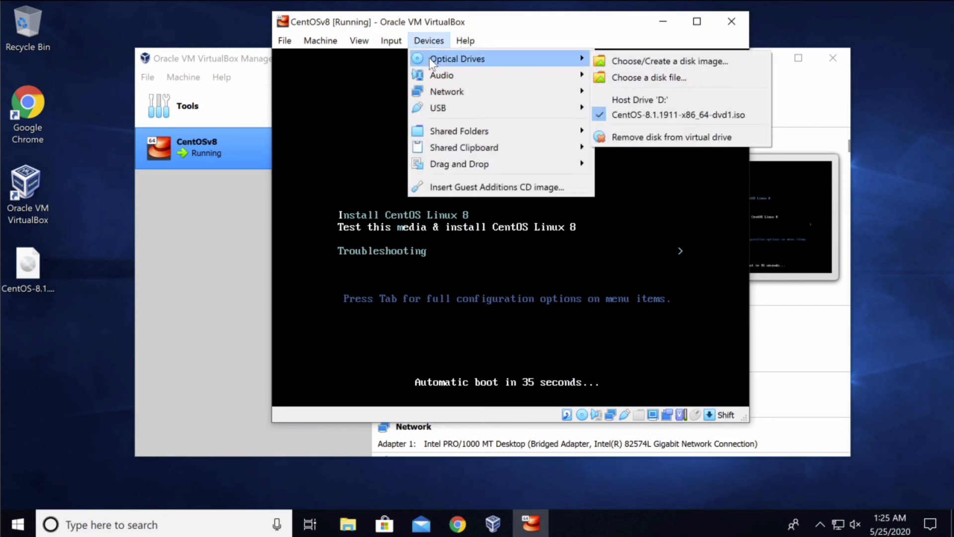
{"action": "left_click", "coordinate": [446, 40]}
{"action": "left_click", "coordinate": [449, 42]}
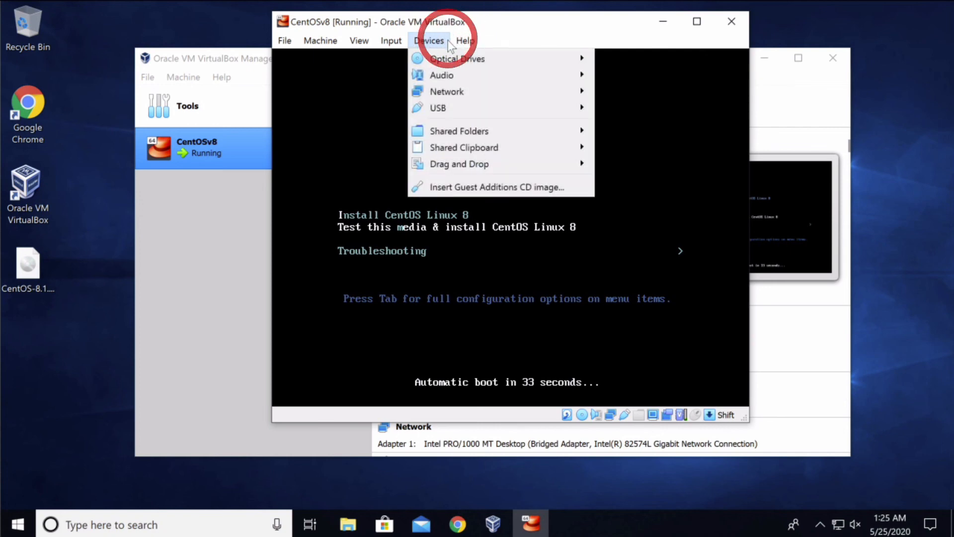
{"action": "mouse_move", "coordinate": [556, 55]}
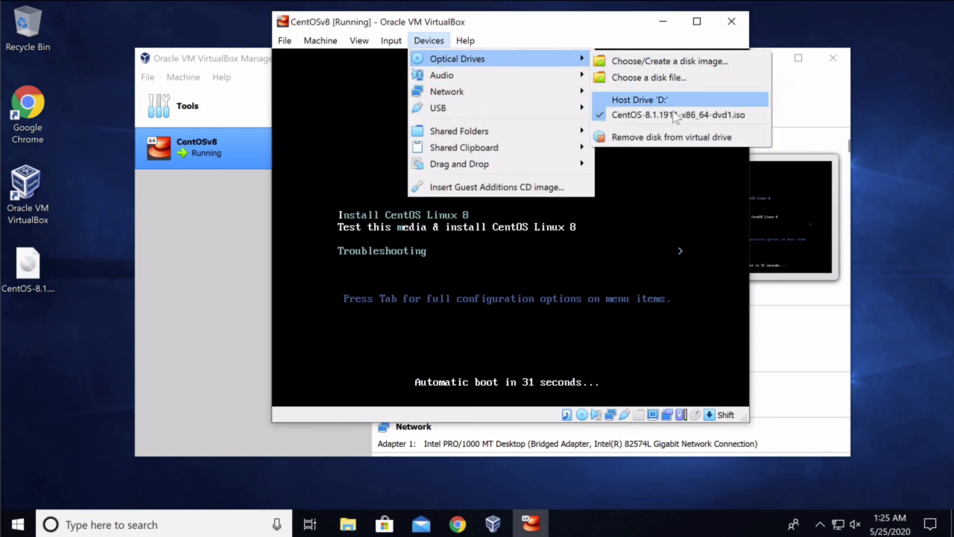
{"action": "left_click", "coordinate": [667, 139]}
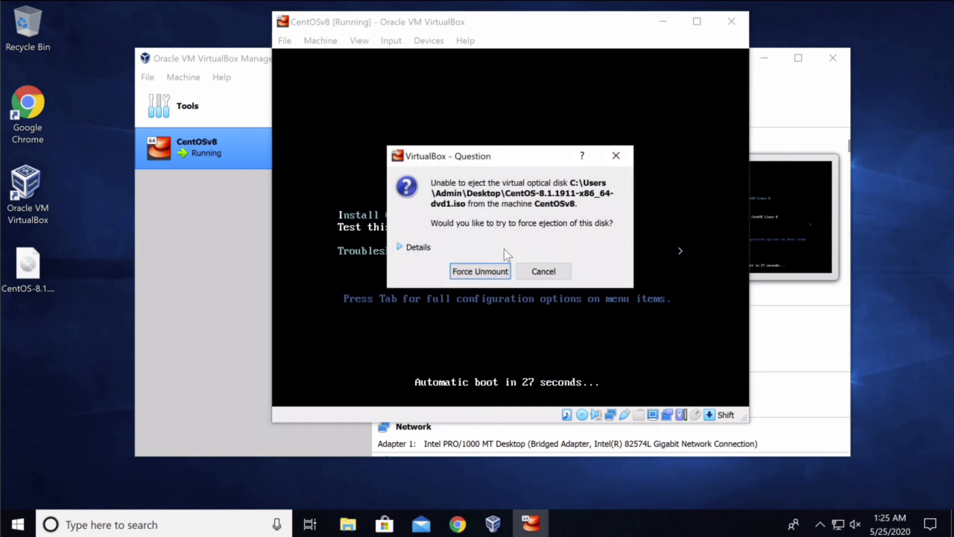
{"action": "left_click", "coordinate": [482, 270]}
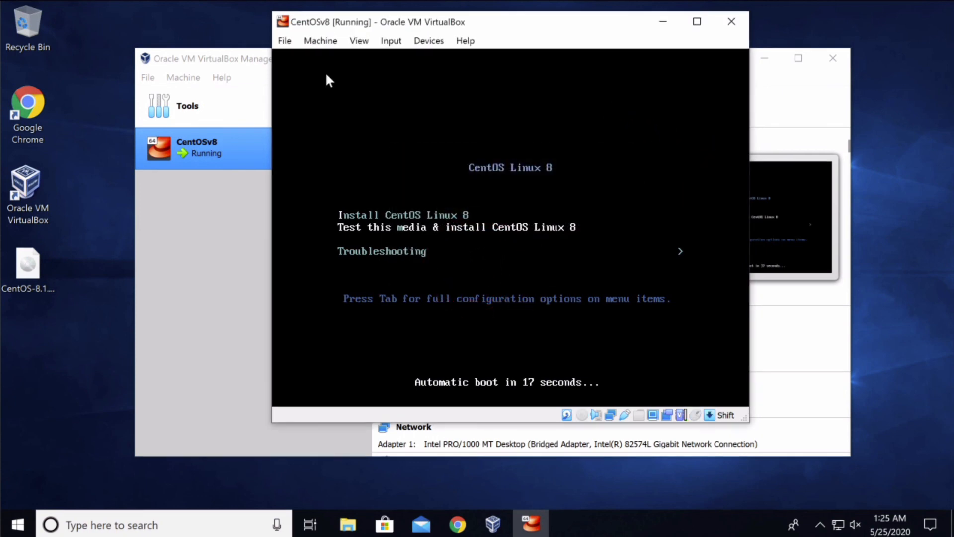
Reset the virtual machine via Machine > Reset and confirm.
{"action": "left_click", "coordinate": [331, 45]}
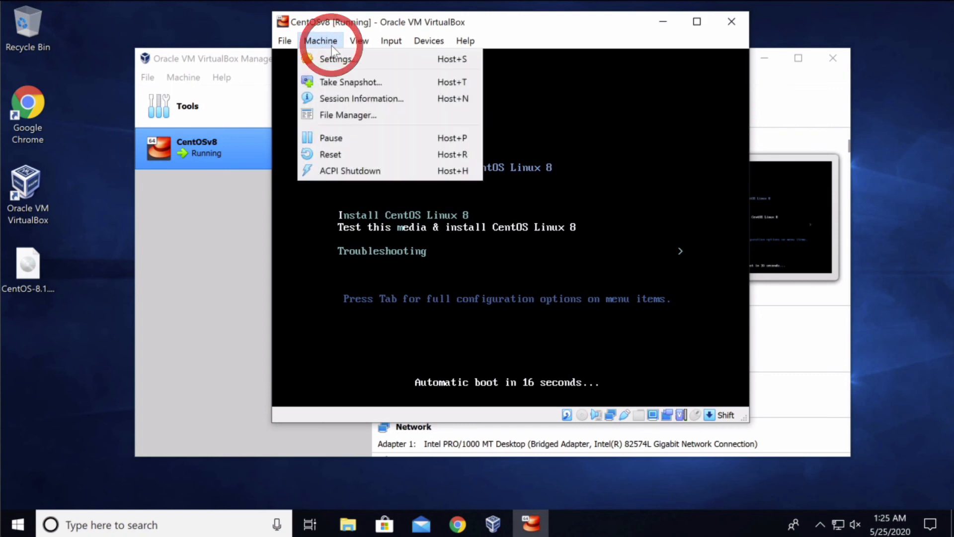
{"action": "left_click", "coordinate": [380, 154]}
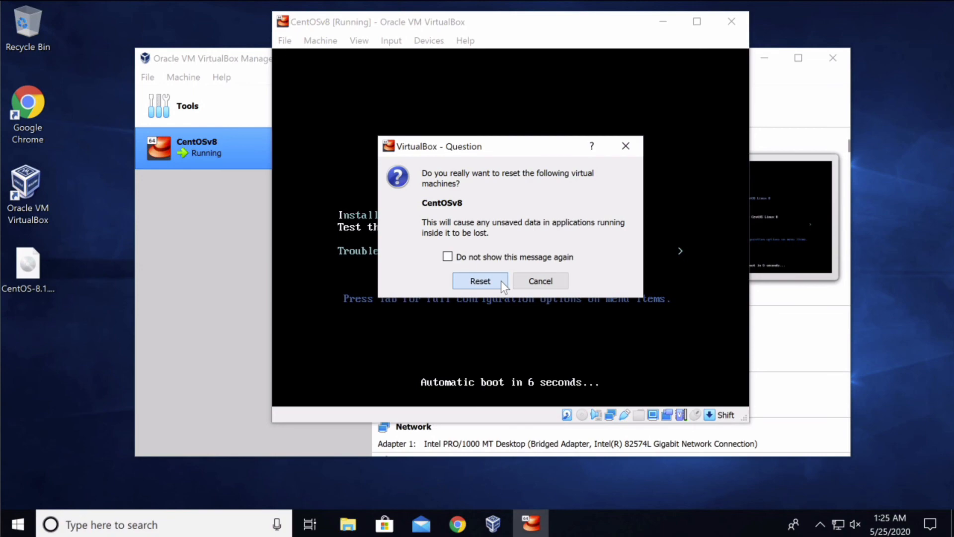
{"action": "left_click", "coordinate": [501, 282]}
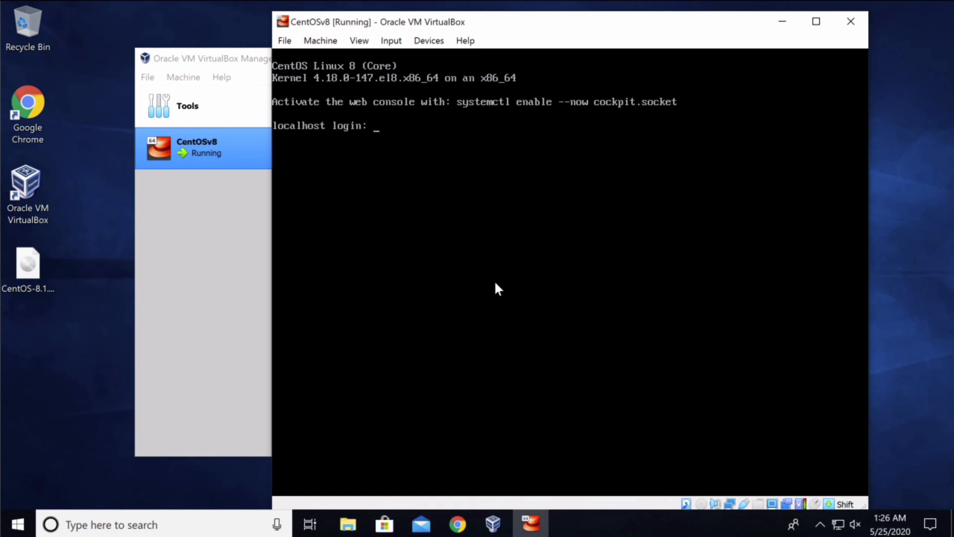
Log in as root with the root password and run uptime, showing 1 min up and 1 user.
{"action": "type", "text": "root"}
{"action": "key", "text": "Return"}
{"action": "key", "text": "Return"}
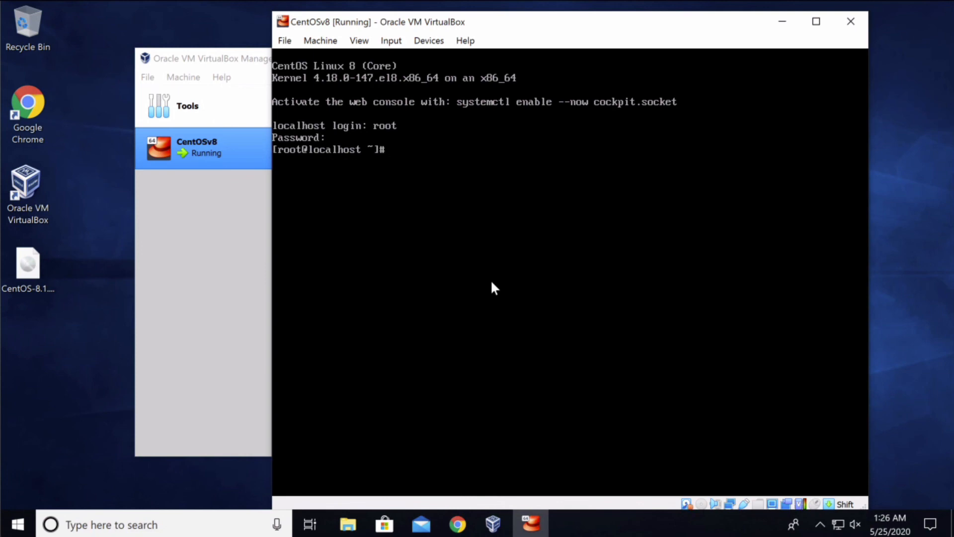
{"action": "key", "text": "Return"}
{"action": "key", "text": "Return"}
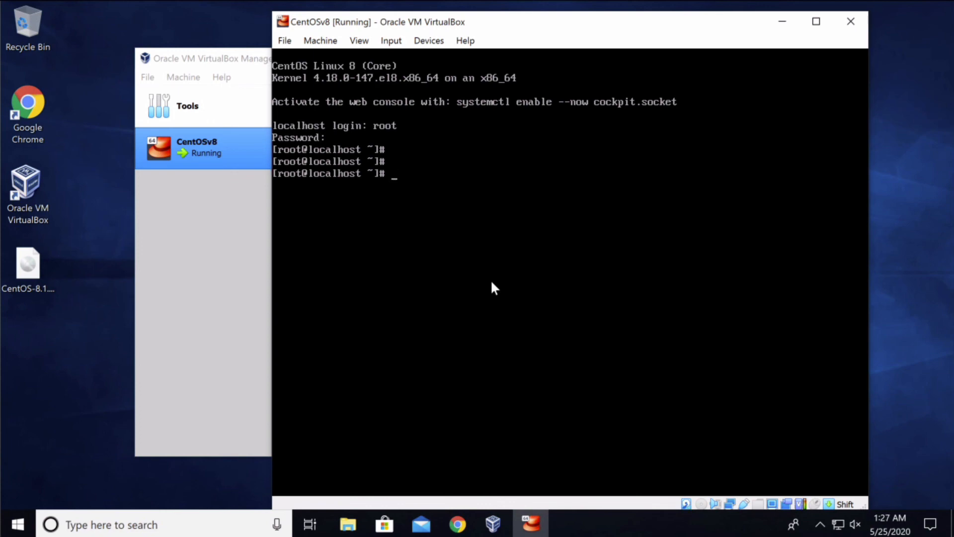
{"action": "type", "text": "uptime"}
{"action": "key", "text": "Return"}
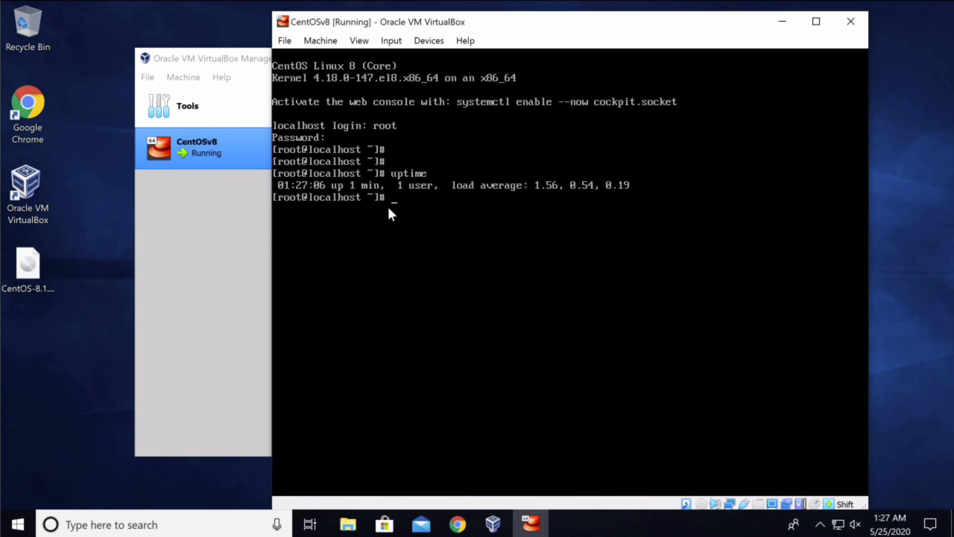